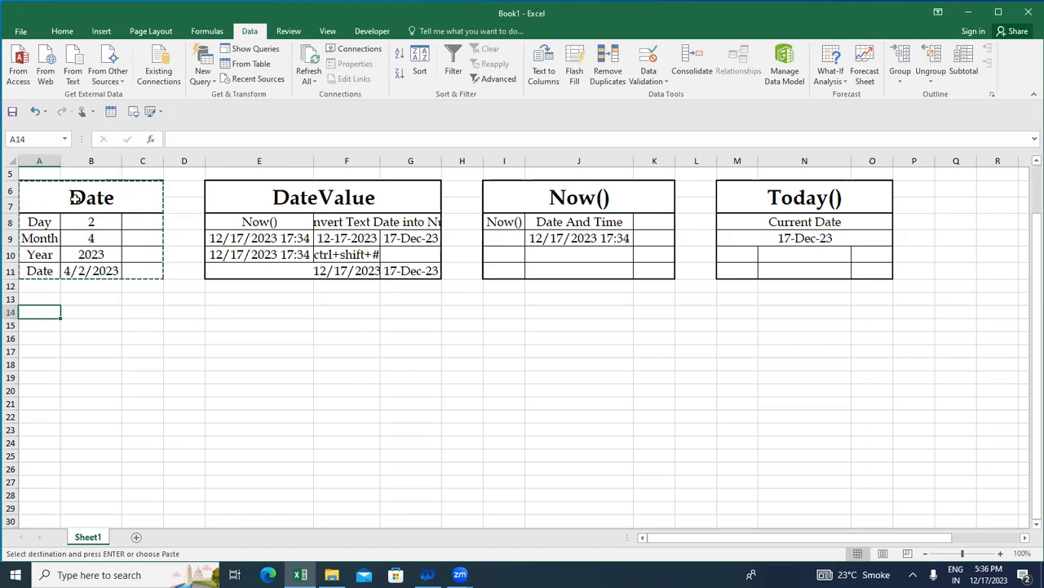
Look over the existing Date, DateValue, Now() and Today() tables.
key(Up)
key(Right)
key(Right)
key(Right)
key(Right)
key(Right)
key(Right)
key(Right)
key(Right)
key(Right)
key(Down)
key(Left)
key(Down)
key(Left)
key(Home)
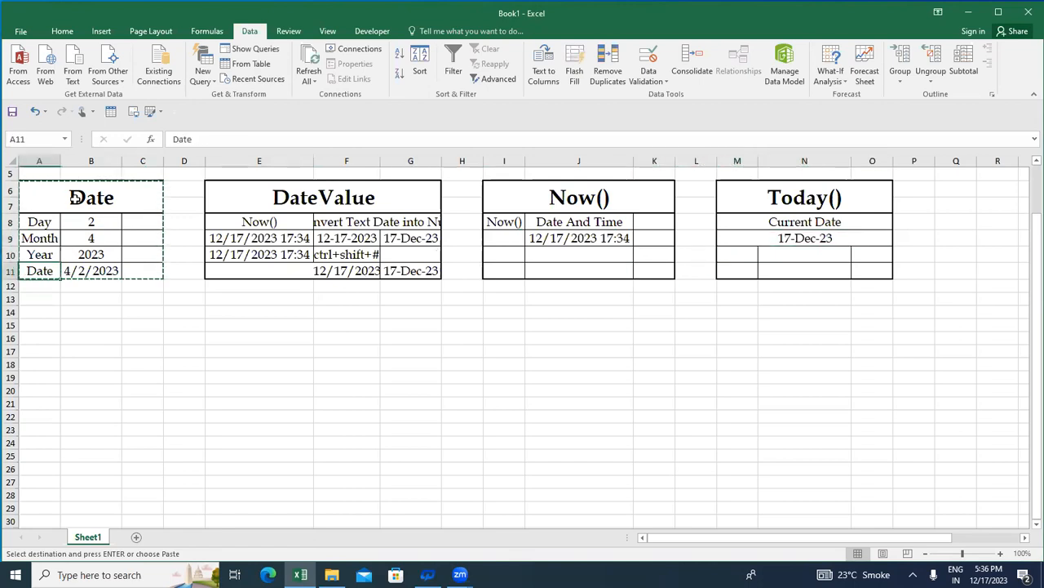
Paste the copied Date table at cell A14 and change its title to "Month".
key(Down)
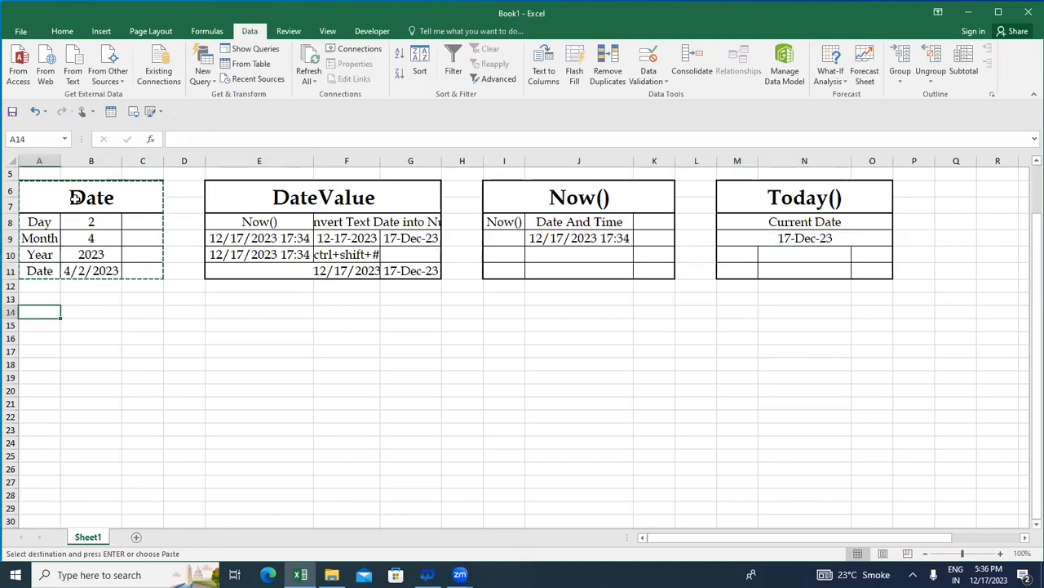
key(ctrl+v)
text(Month)
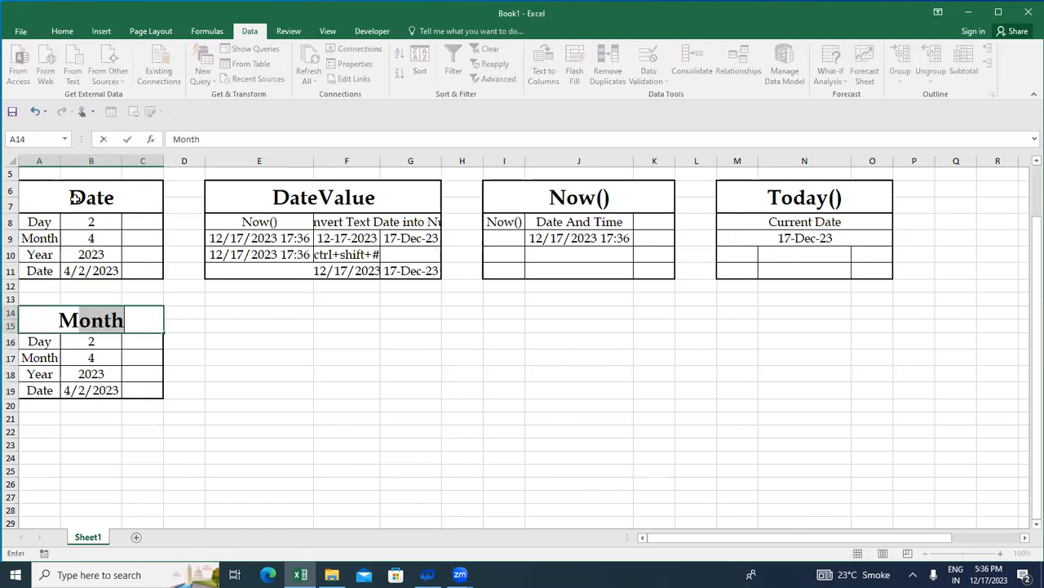
key(Return)
key(Return)
Clear the copied labels and values in A16:B19 of the Month table.
key(Up)
key(shift+Down)
key(shift+Down)
key(shift+Down)
key(shift+Right)
key(Delete)
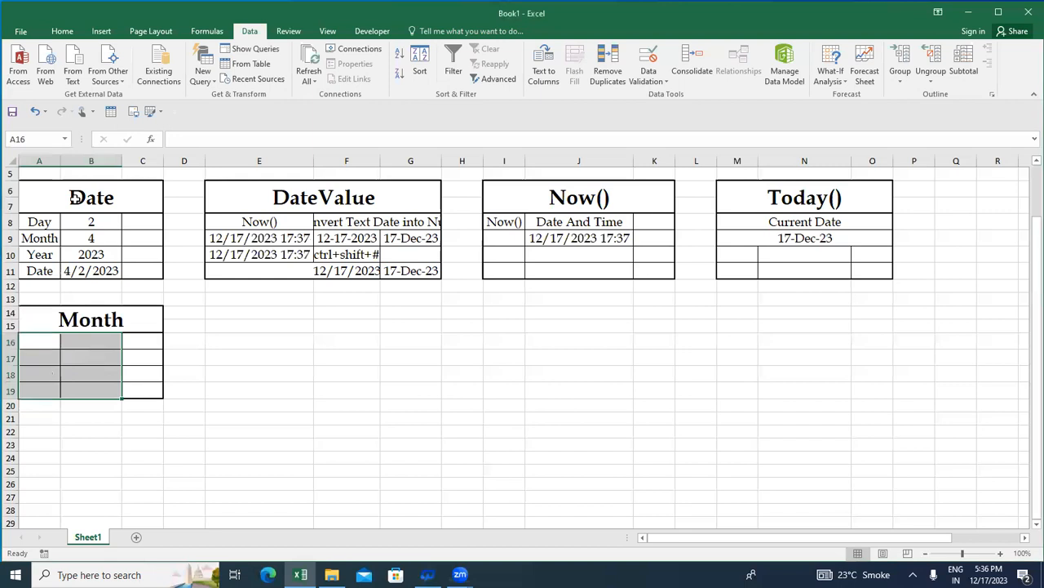
key(Down)
key(Up)
key(Right)
key(Left)
key(shift+Right)
key(shift+Right)
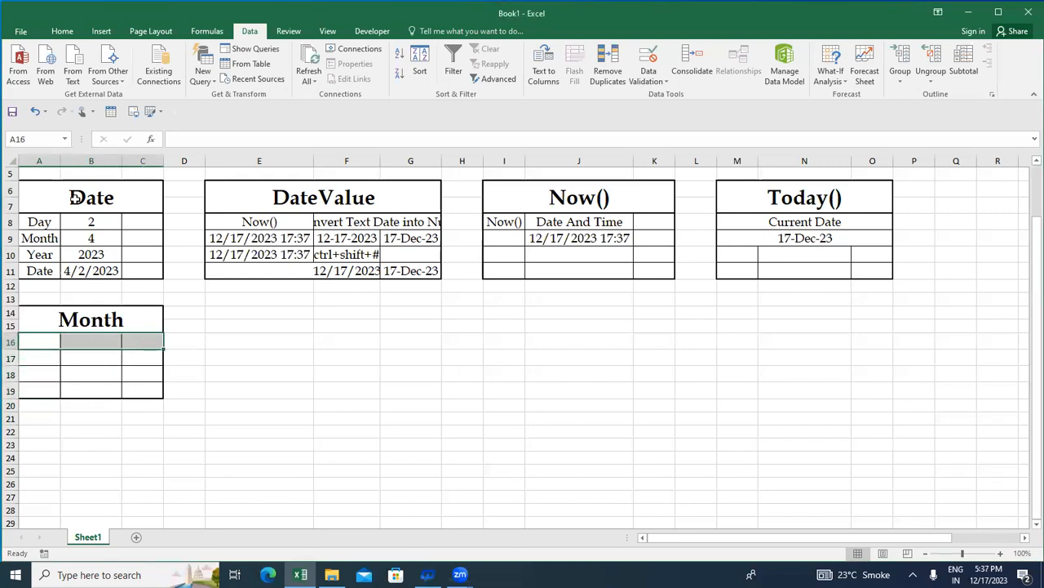
key(Left)
key(Right)
key(Left)
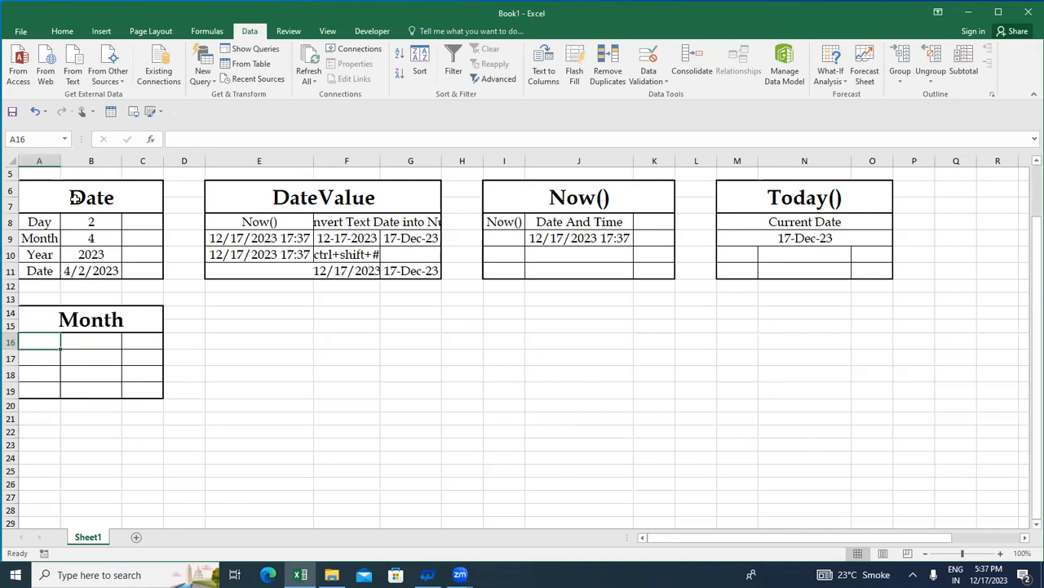
Merge and center cells A16:C16 under the Month title and insert the current date, 12/17/2023, as a static value.
key(shift+Right)
key(shift+Right)
key(alt+h)
key(m)
key(c)
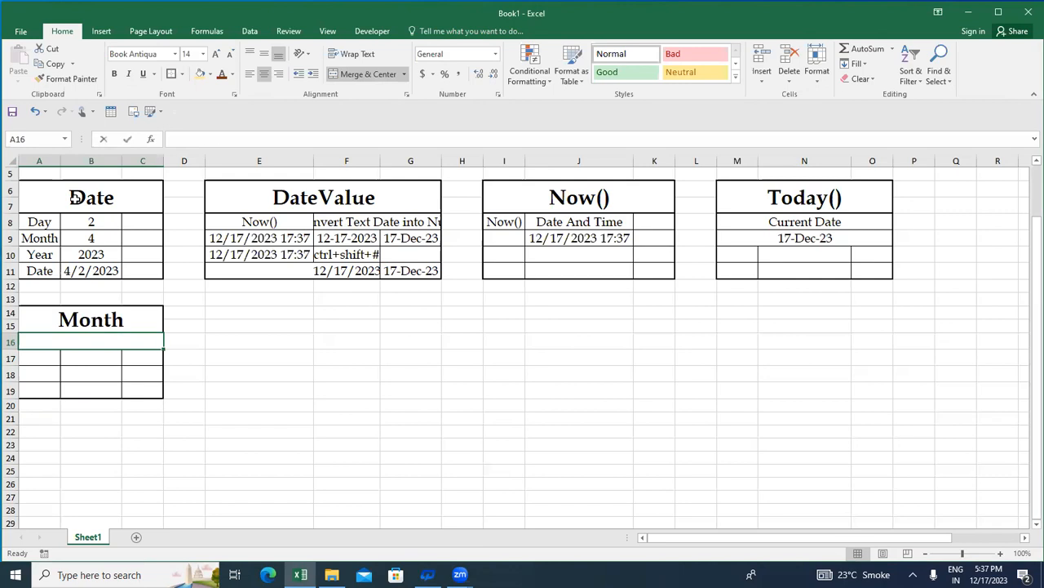
key(ctrl+semicolon)
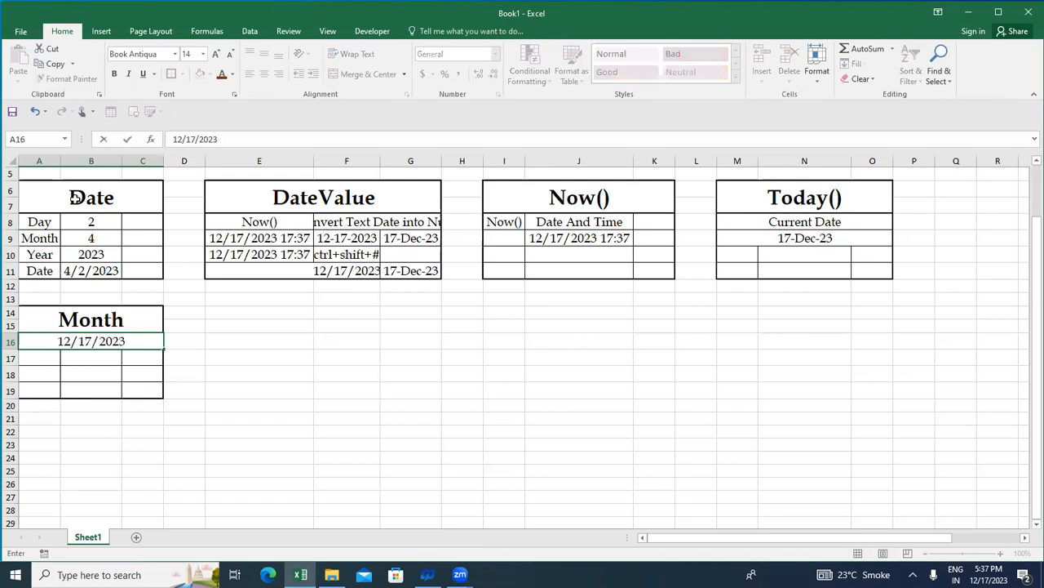
key(Return)
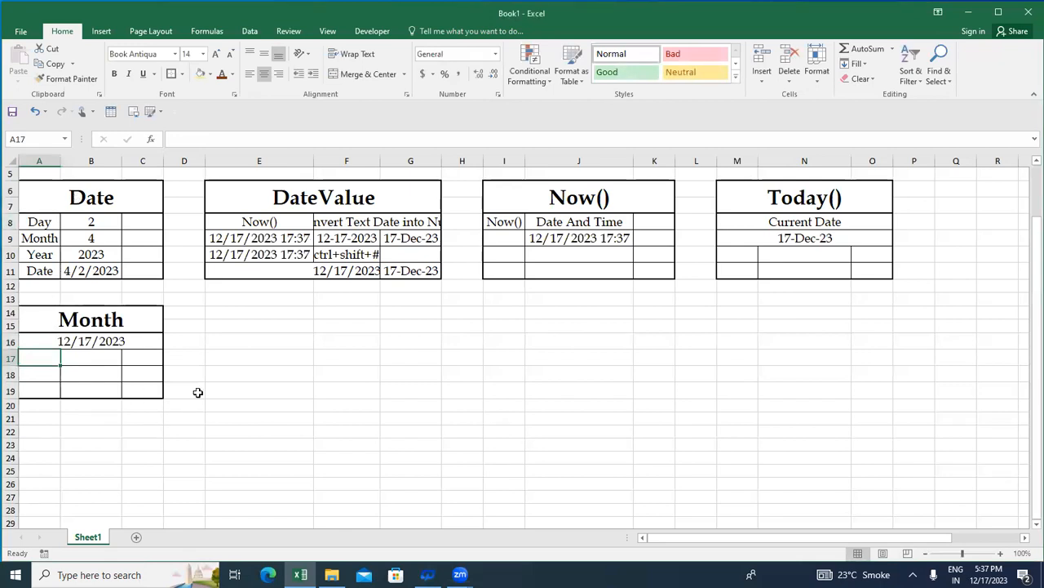
click(523, 526)
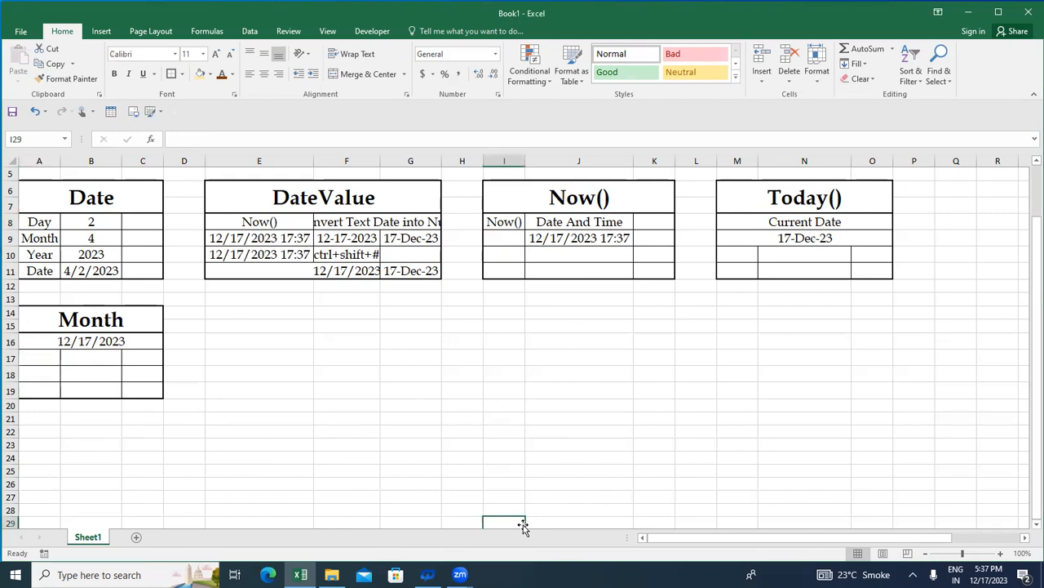
key(Right)
key(Left)
key(Up)
key(Left)
key(Left)
key(Left)
key(Left)
key(Left)
key(Left)
key(Left)
key(Left)
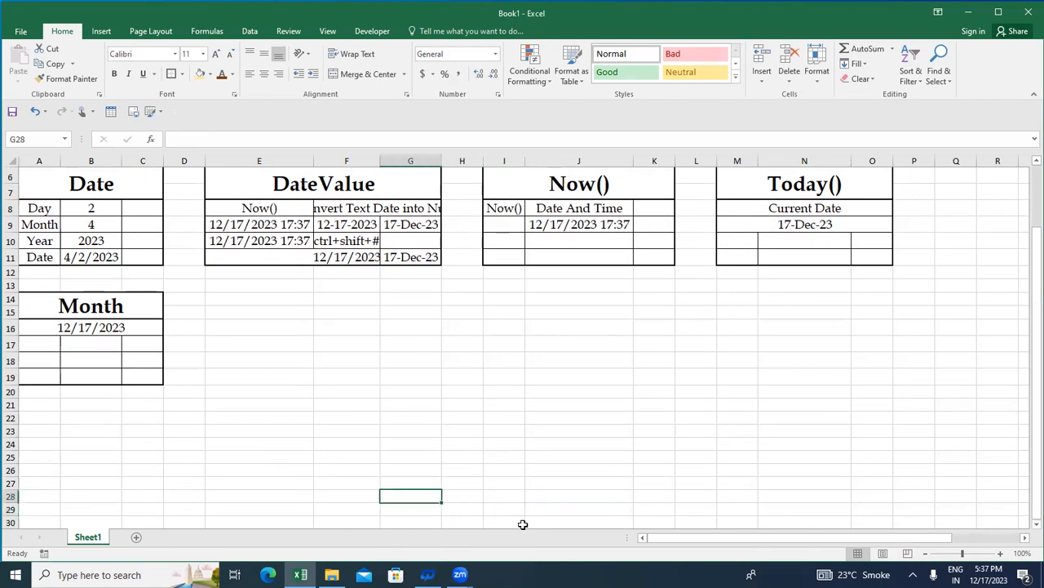
key(Up)
key(Up)
key(Up)
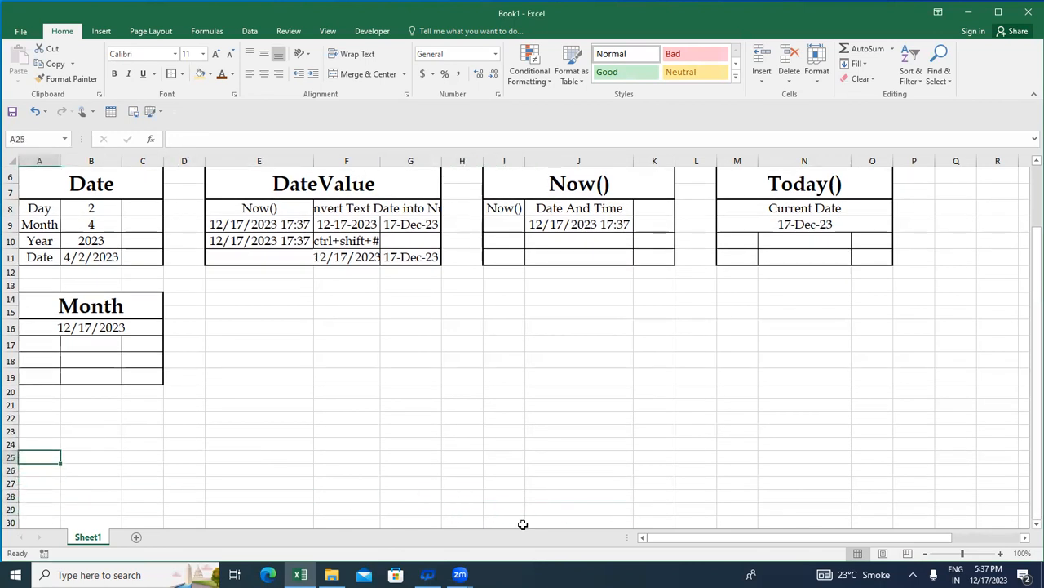
Enter a single semicolon in the empty cell D25 below the tables.
text(;)
key(Left)
key(Right)
key(Right)
key(Left)
key(Left)
key(Right)
key(Right)
key(Right)
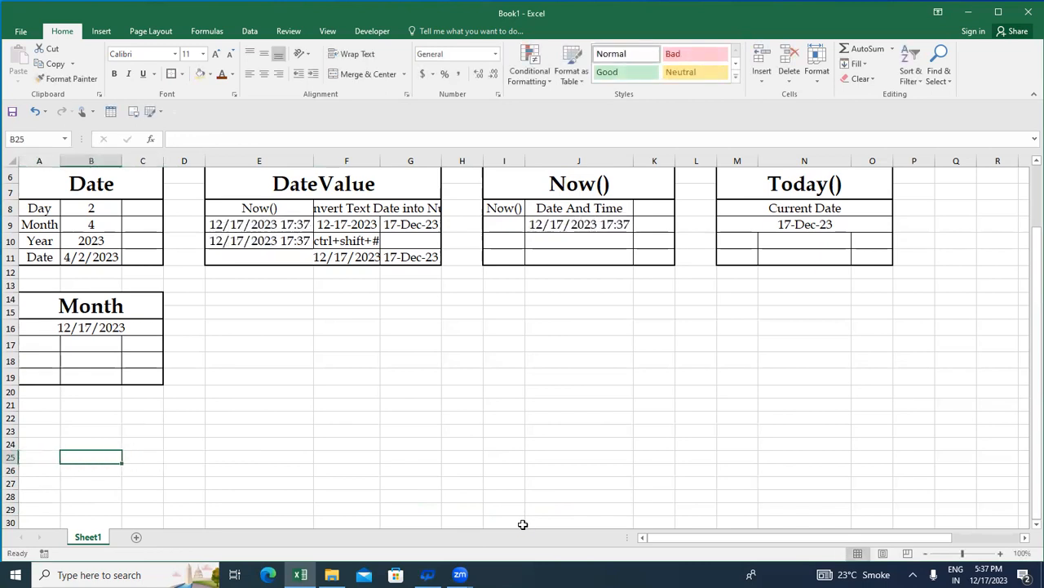
text(')
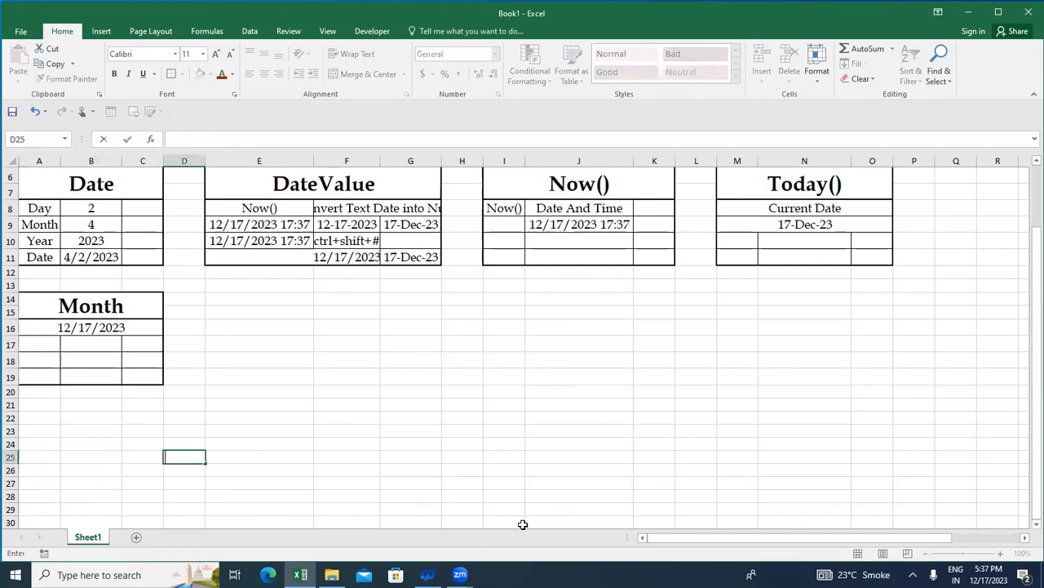
key(shift+Left)
key(Right)
key(Left)
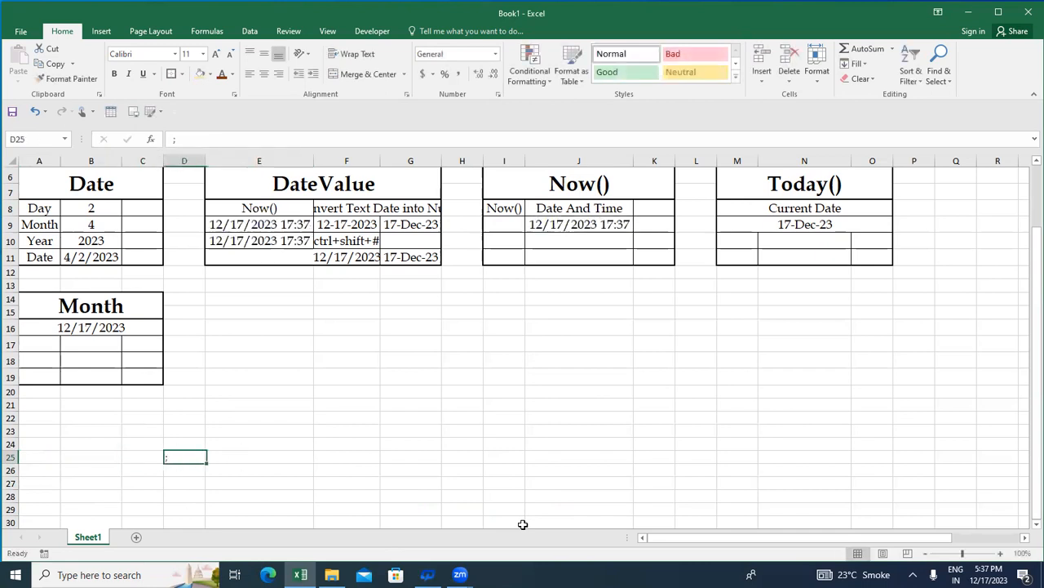
Enlarge the font of the semicolon in D25 to size 26.
click(217, 54)
click(217, 54)
click(218, 53)
click(217, 54)
click(217, 54)
click(217, 54)
click(217, 54)
click(217, 54)
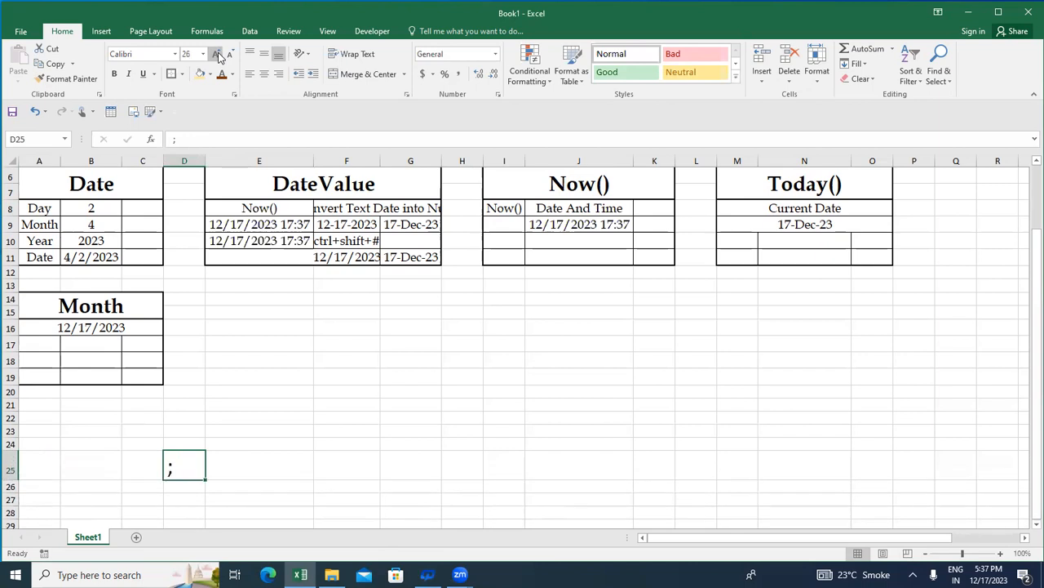
Delete the semicolon from cell D25.
double_click(172, 467)
key(BackSpace)
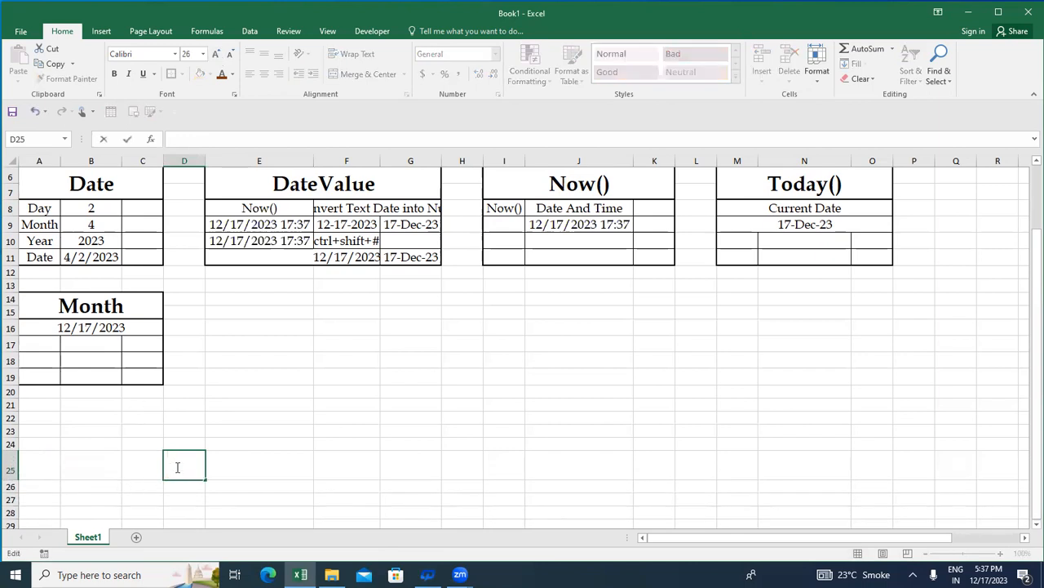
key(Return)
Merge and center cells A17:C17 in the Month table and begin a formula there.
key(Up)
key(Up)
key(Left)
key(Up)
key(Up)
key(Up)
key(Up)
key(Up)
key(Up)
key(Left)
key(Left)
key(Up)
key(Up)
key(Right)
key(Left)
key(Down)
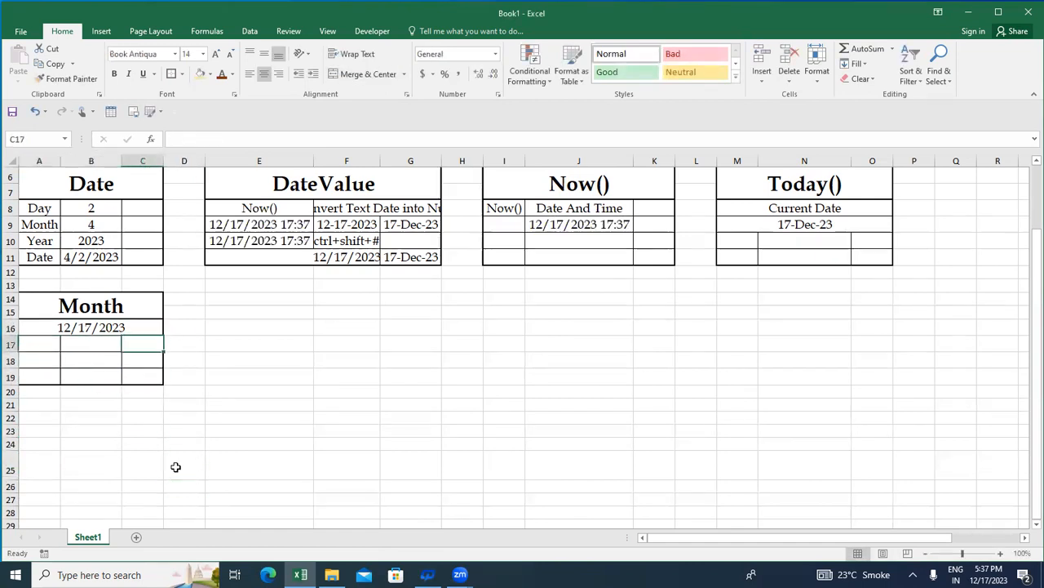
key(Left)
key(Left)
key(shift+Right)
key(shift+Right)
key(shift+Left)
key(shift+Left)
key(shift+Right)
key(shift+Right)
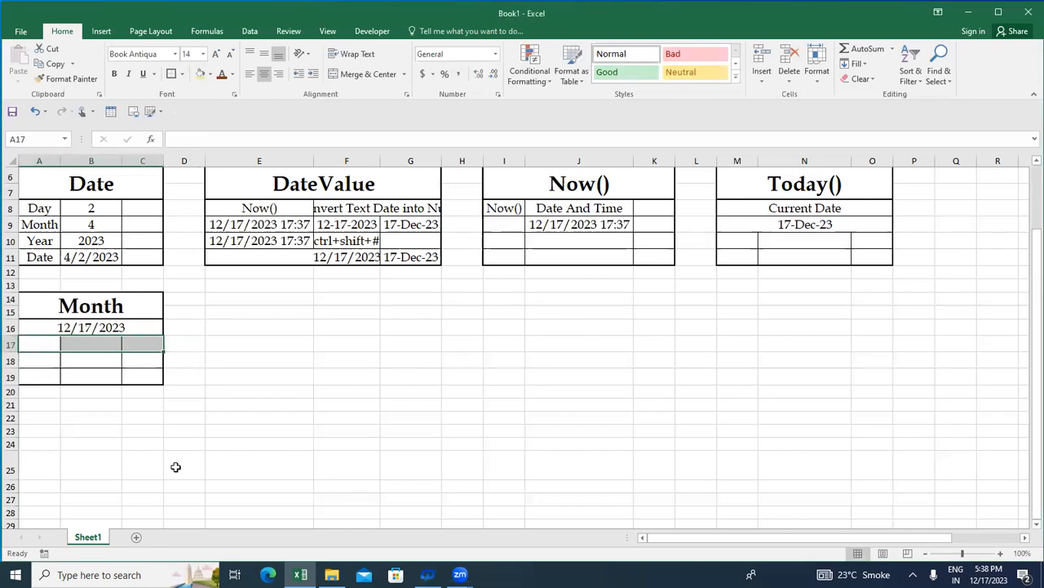
key(alt+h)
text(mc=)
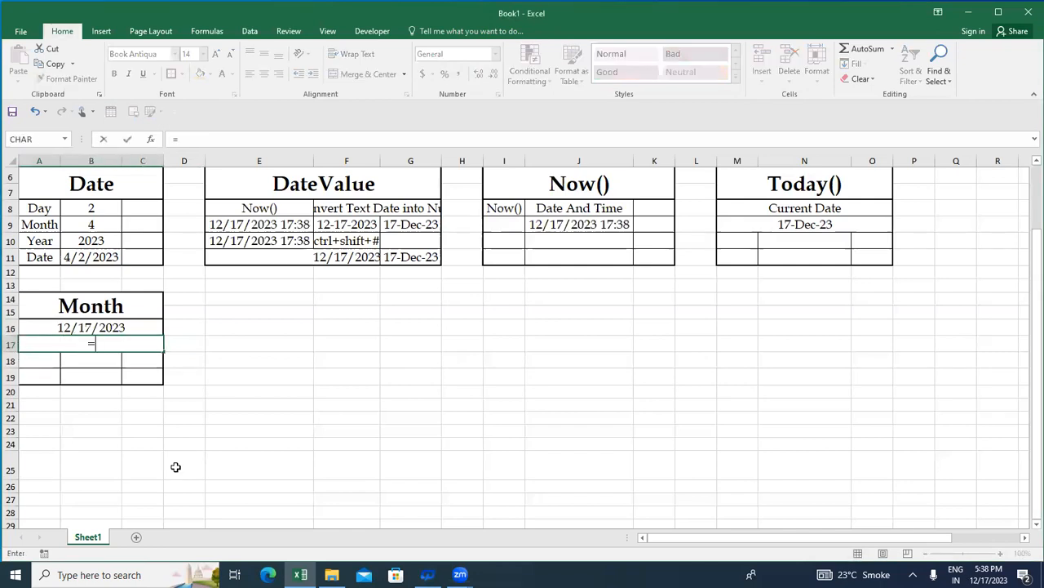
Complete the formula in A17 as =MONTH(A16) to extract the month number from the date.
text(month)
key(Tab)
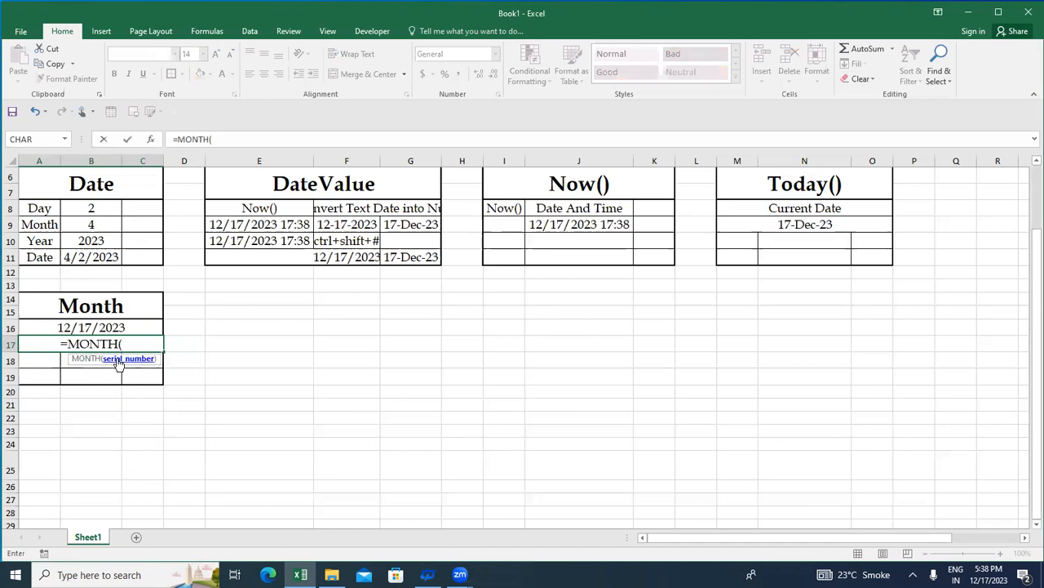
key(Up)
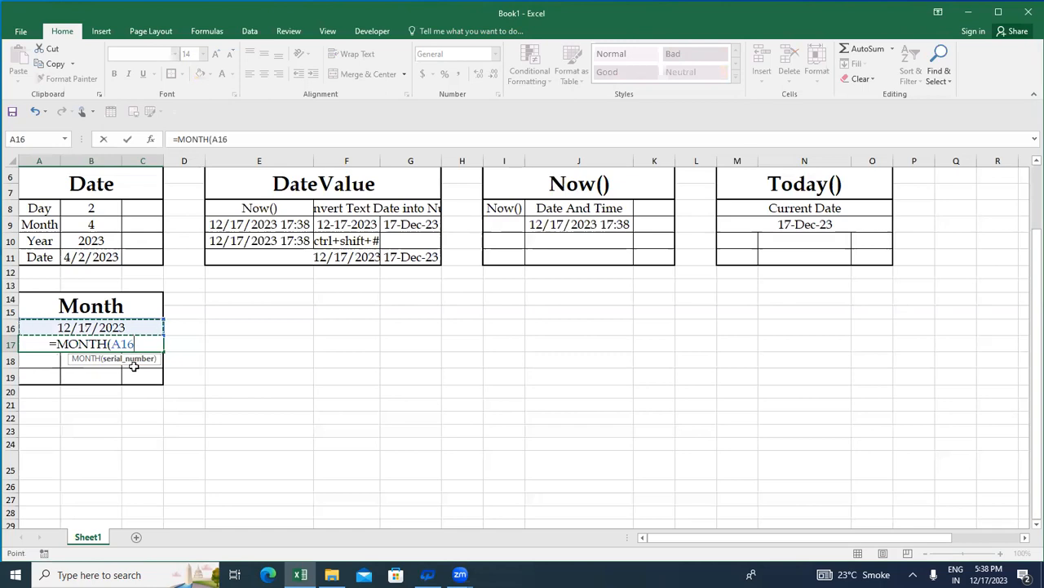
text())
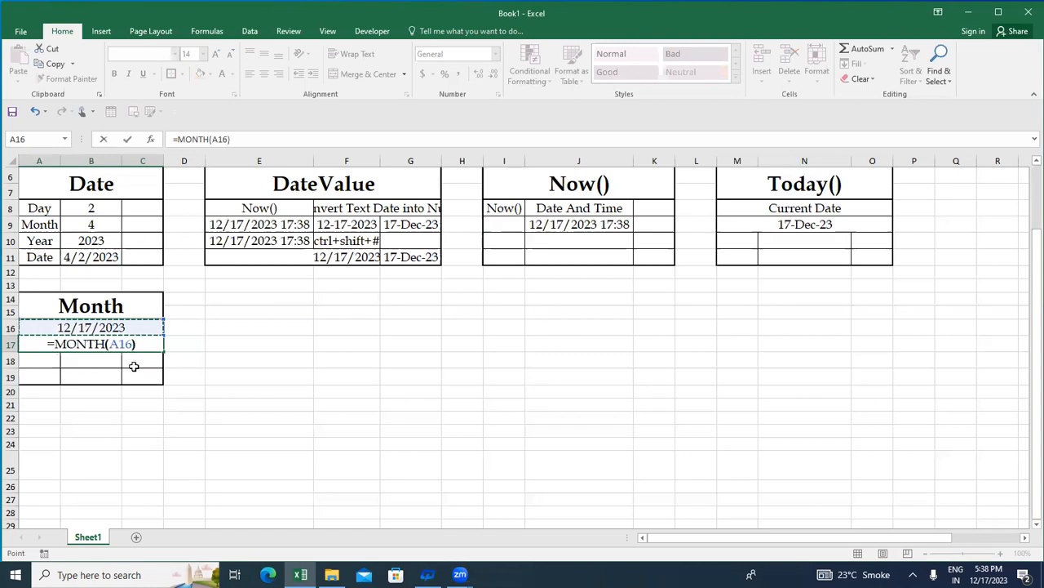
key(ctrl+Return)
key(Up)
key(Down)
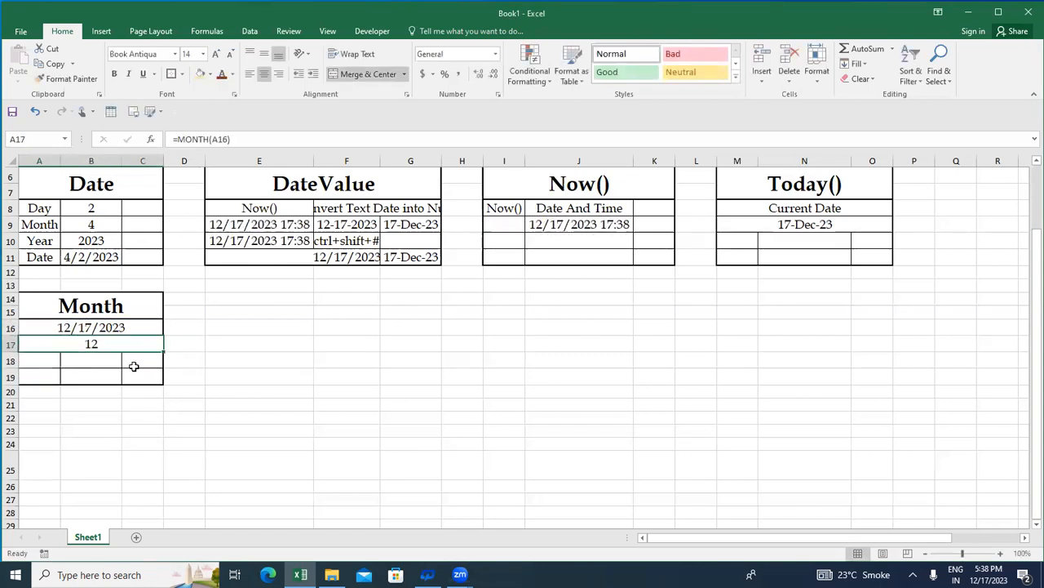
Merge and center cells A18:C18 and enter the formula =TEXT(A16,"mm") there.
key(Down)
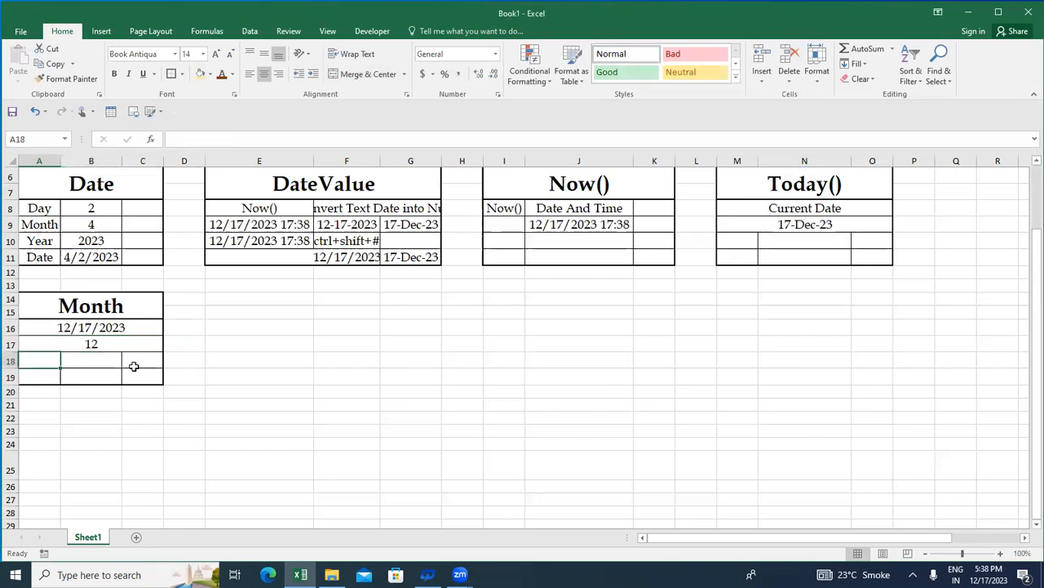
key(shift+Right)
key(shift+Right)
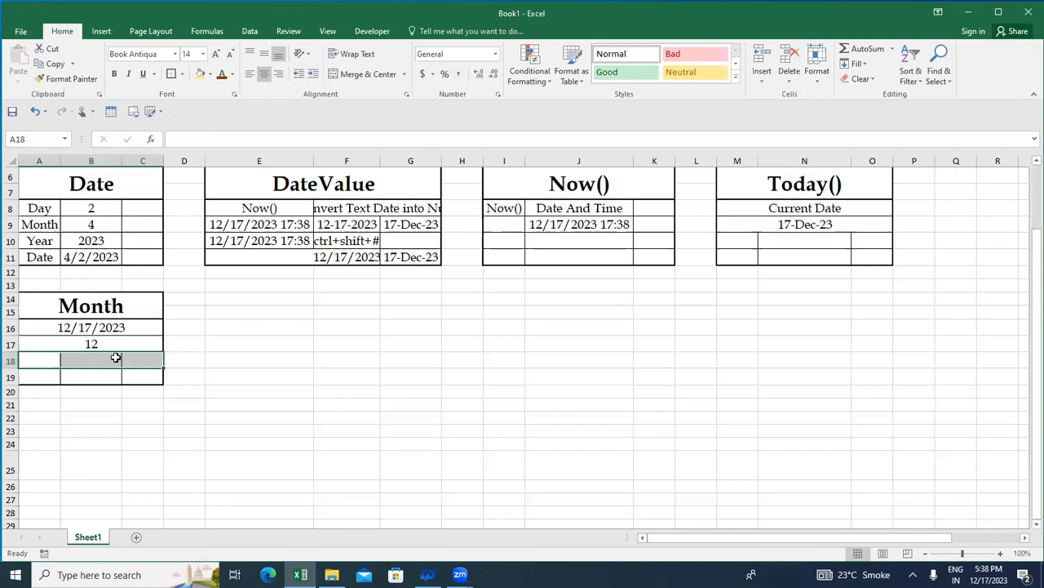
key(alt+h)
text(mc=te)
key(alt)
key(Tab)
key(Escape)
text(x)
key(Tab)
key(Up)
key(Up)
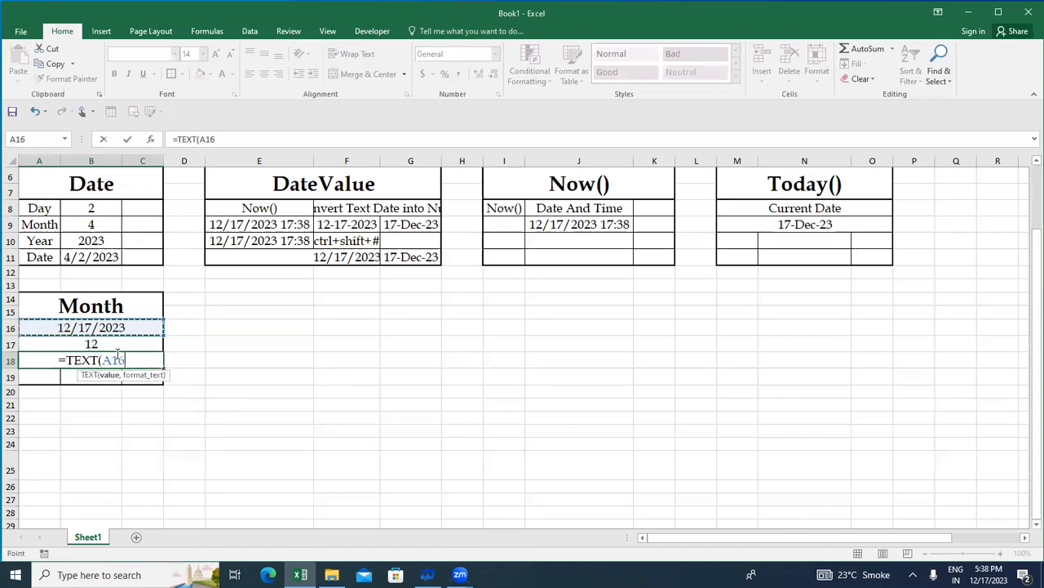
text(,"mm"))
key(Return)
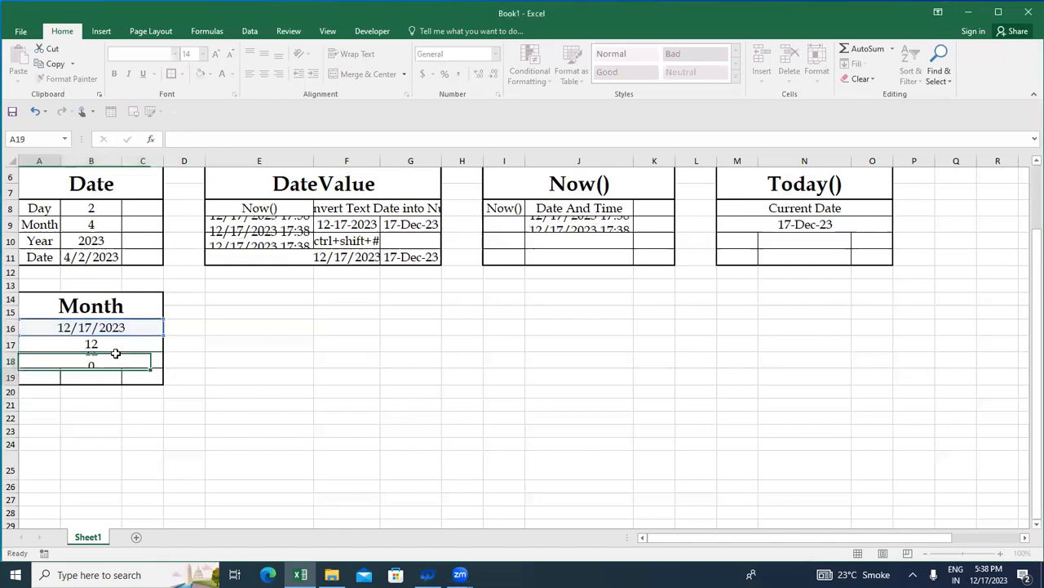
Compare the MONTH formula in A17 with the TEXT formula in A18.
click(115, 354)
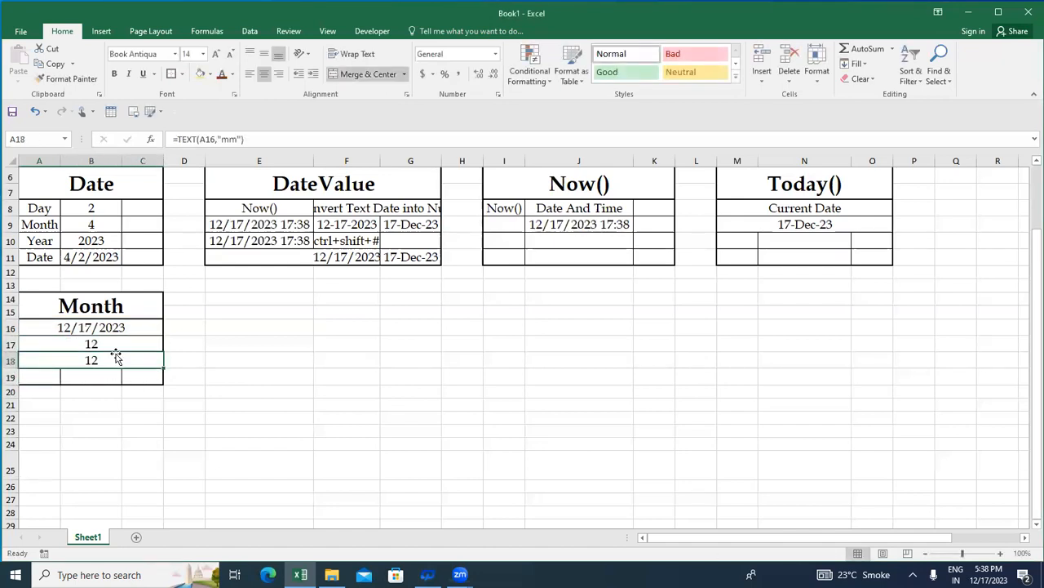
key(Up)
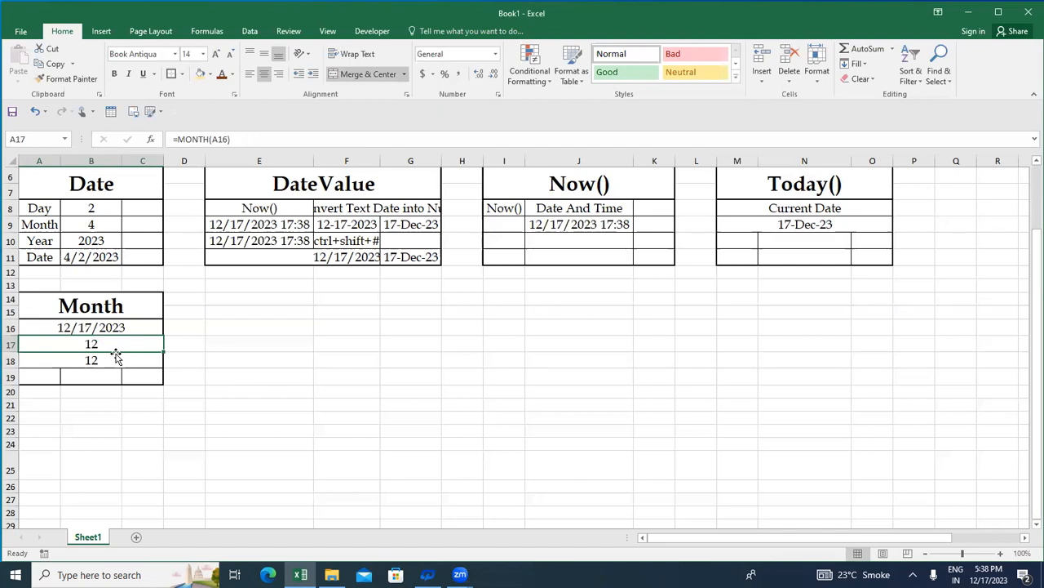
key(Down)
key(Down)
key(Up)
key(Up)
key(Down)
key(Up)
key(Down)
key(Up)
key(Down)
key(Down)
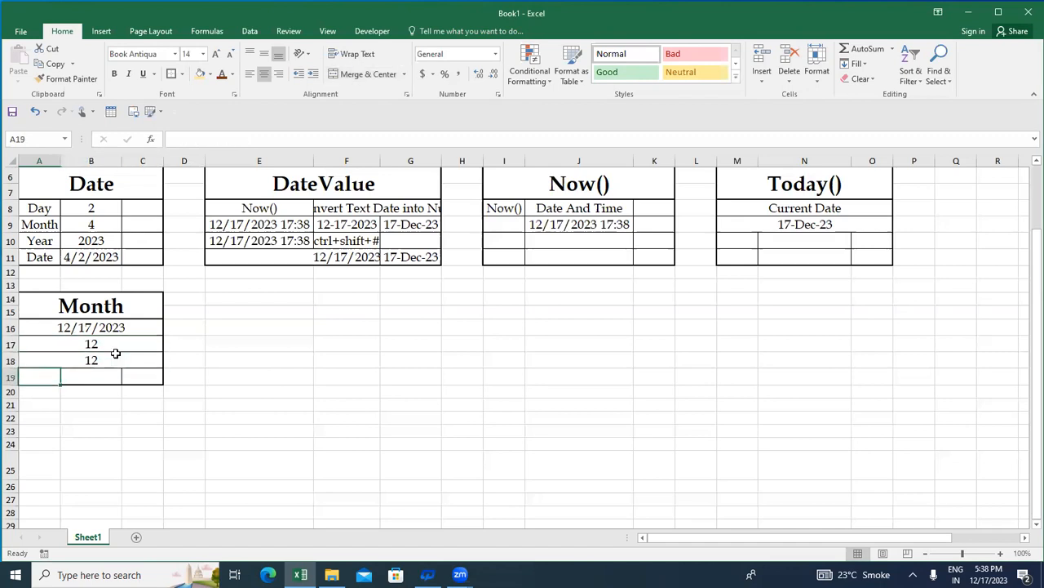
key(Right)
key(Right)
key(Left)
key(Left)
key(Up)
key(Up)
key(Down)
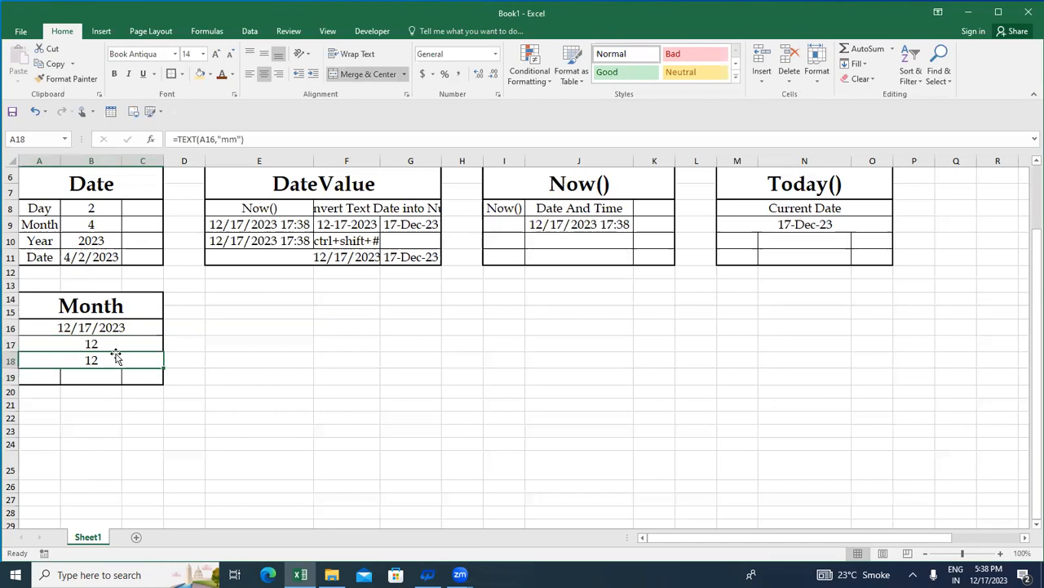
key(shift+space)
key(Down)
key(Up)
key(shift+space)
key(Up)
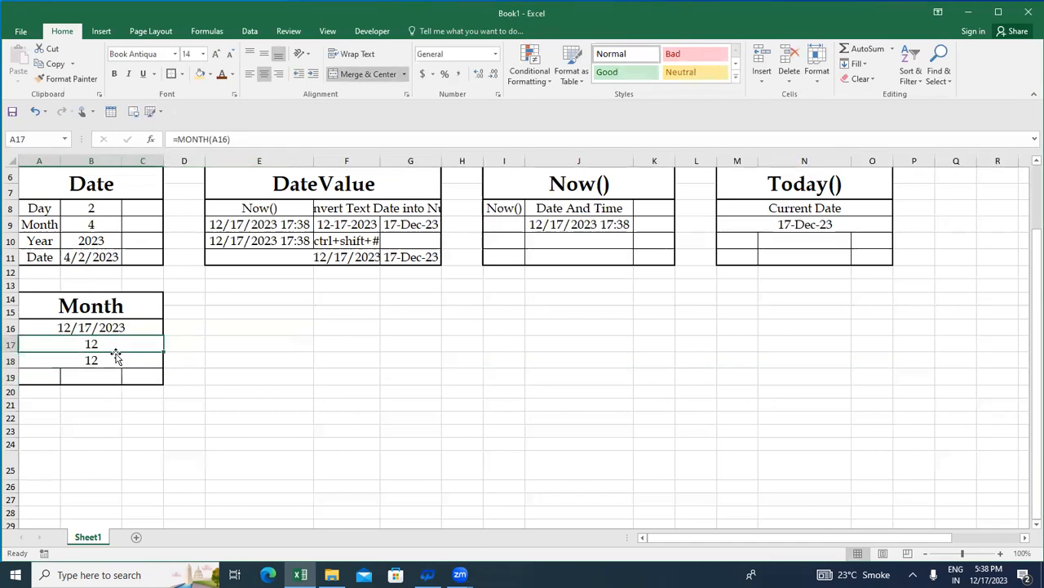
key(shift+space)
key(Down)
key(Down)
key(Up)
key(Up)
key(Right)
key(Up)
key(Down)
text(=)
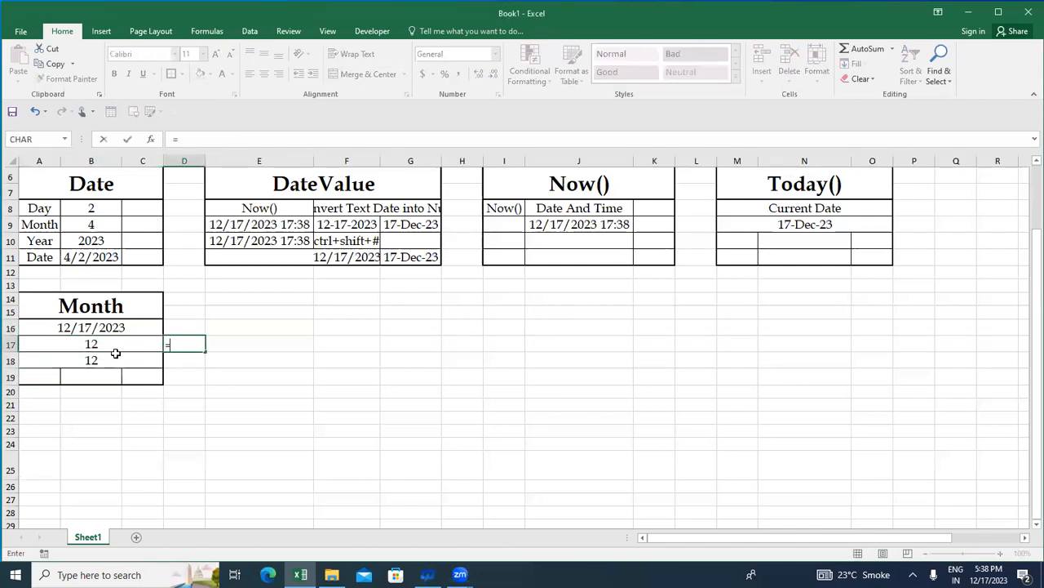
key(Escape)
key(Left)
key(Up)
key(Right)
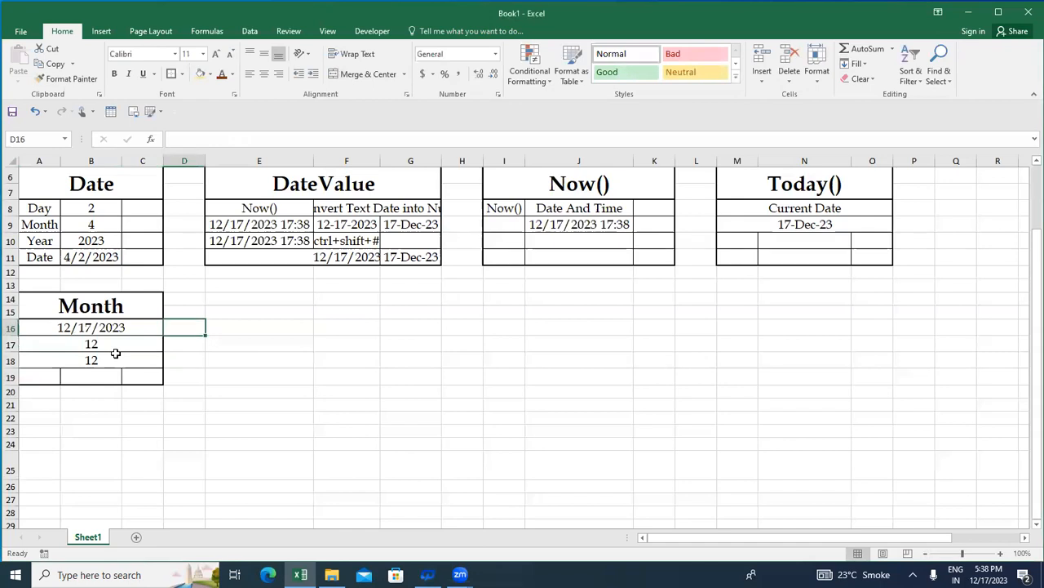
Copy the merged date cell A16 to D17 and replace its content with the formula =ISTEXT(A17).
key(Left)
key(ctrl+c)
key(Down)
key(Right)
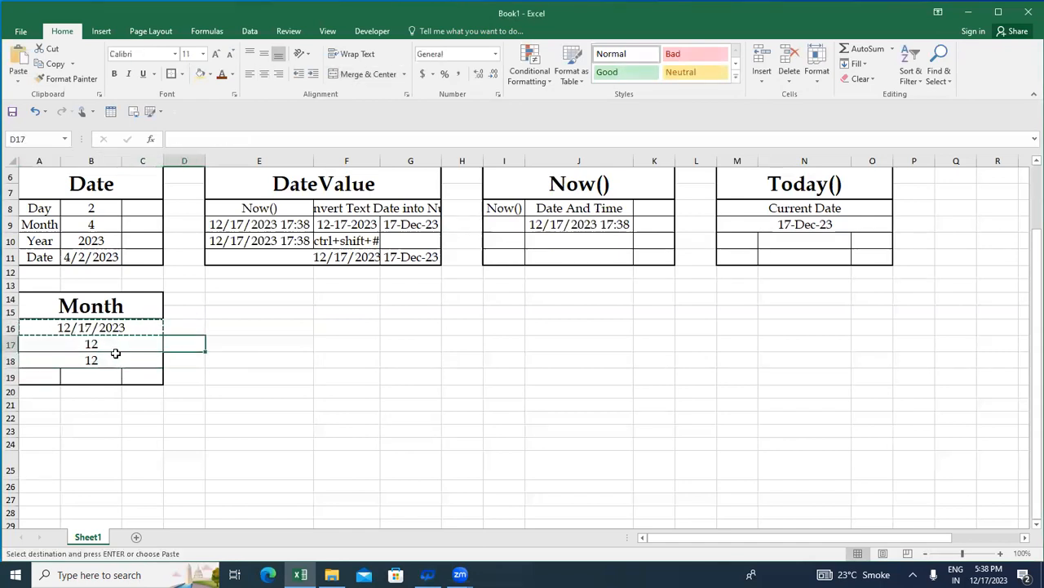
key(ctrl+v)
text(=)
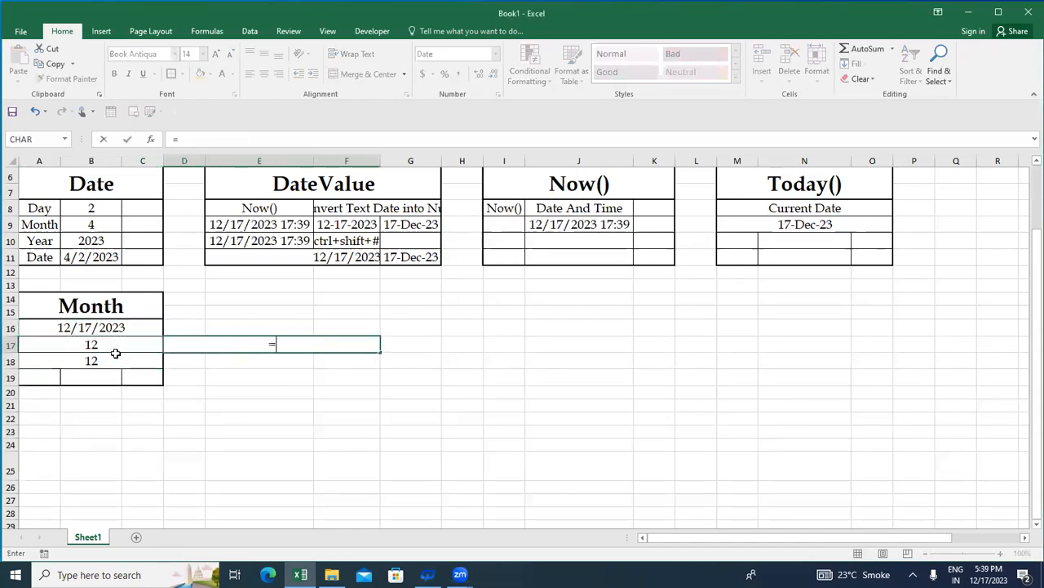
text(iste)
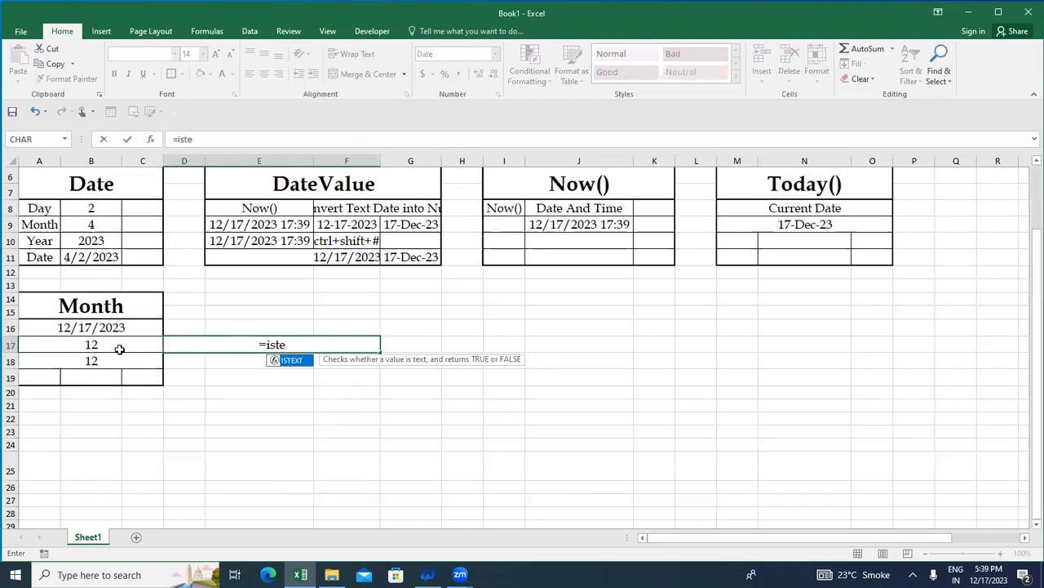
key(Tab)
click(119, 349)
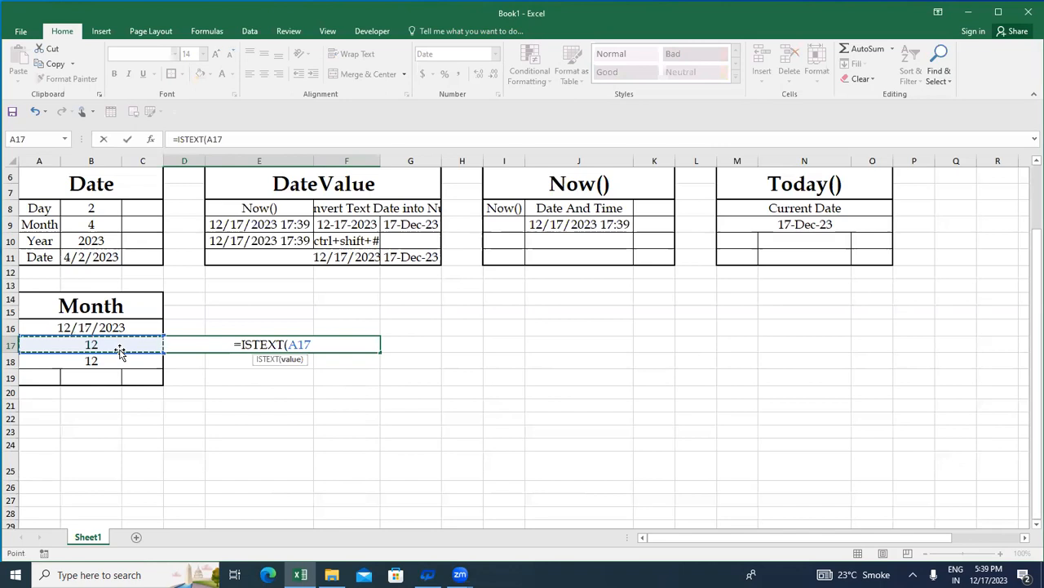
key(Return)
click(119, 349)
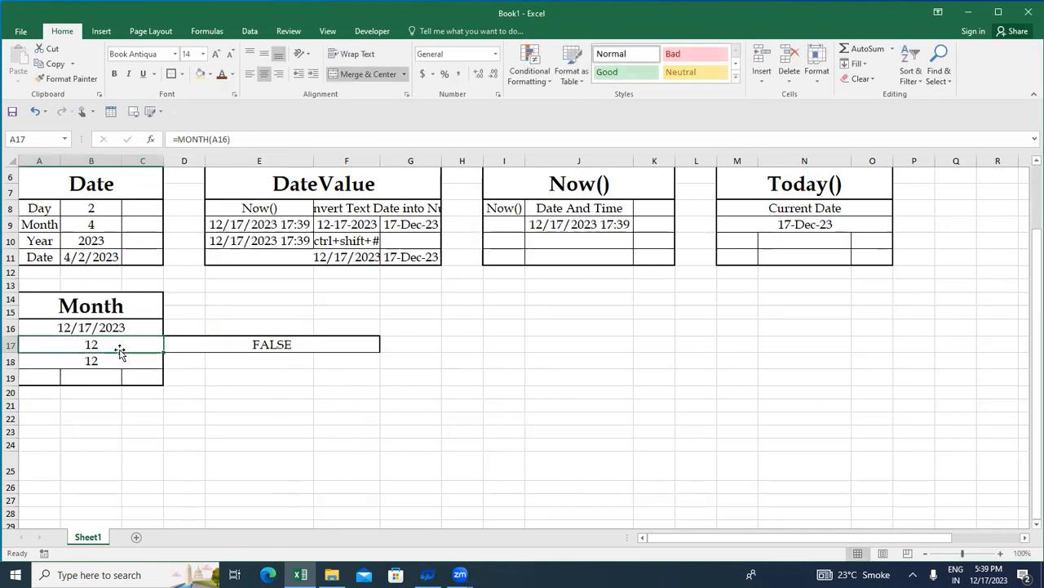
Fill the ISTEXT formula from D17 down to D18 to test the TEXT result in A18.
key(Down)
key(Right)
key(Up)
key(Right)
key(Left)
key(shift+Down)
key(ctrl+d)
key(Down)
key(Left)
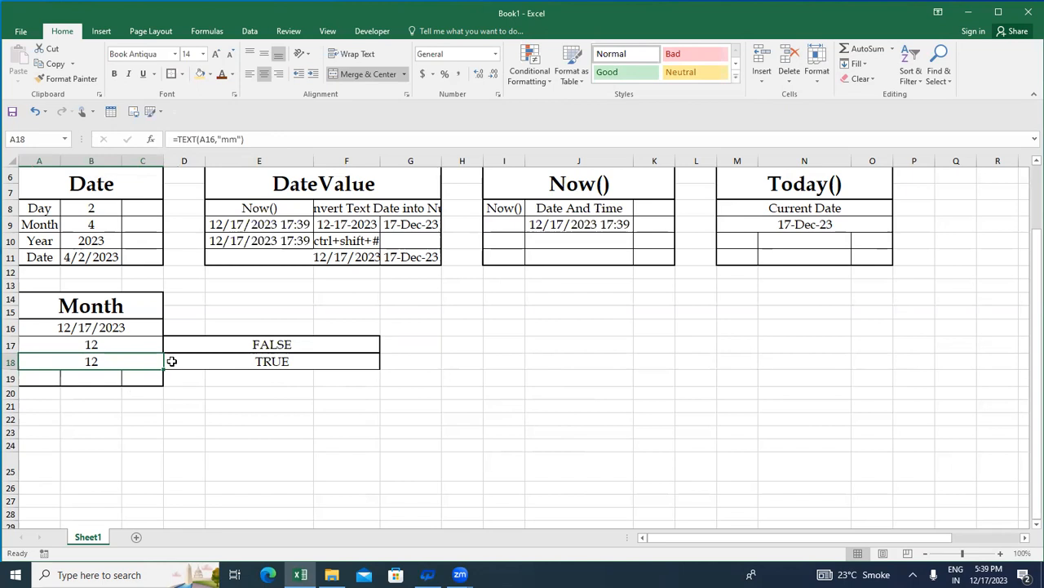
Enter the formula =IF(A18<12,"yes","no") in G18.
key(Right)
key(Right)
key(Right)
key(Left)
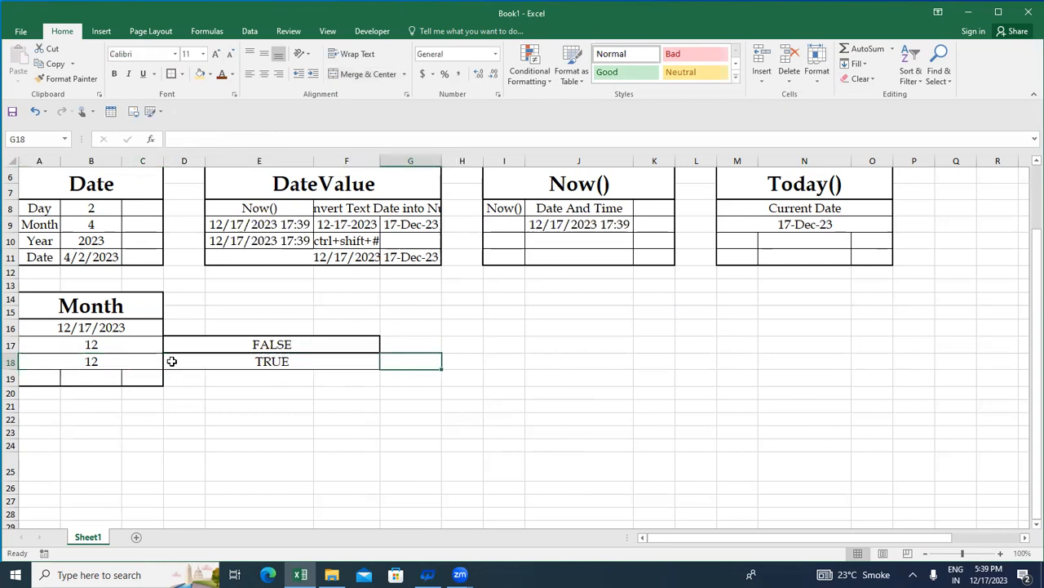
text(=IF()
key(Left)
key(Left)
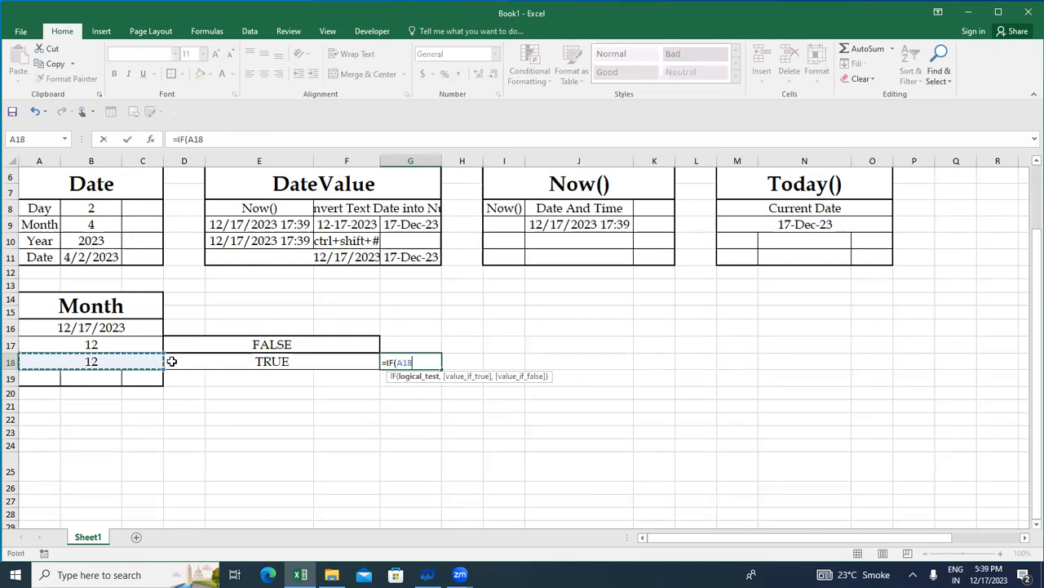
text(<12,"yes)
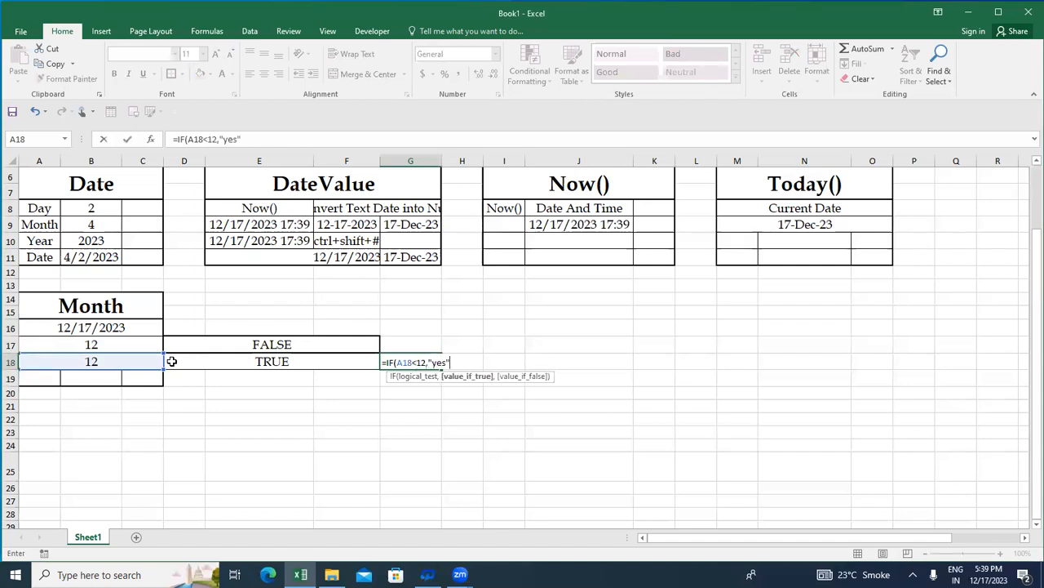
text(",)
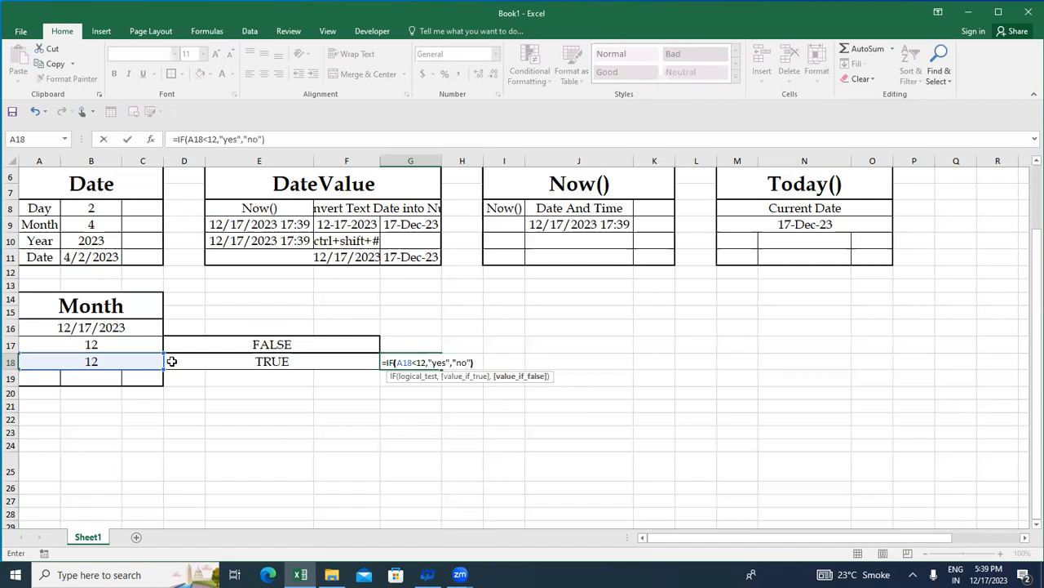
text("no"))
key(Return)
Change the comparison in G18 so the formula reads =IF(A18<=12,"yes","no").
key(Up)
key(Right)
key(Right)
key(Right)
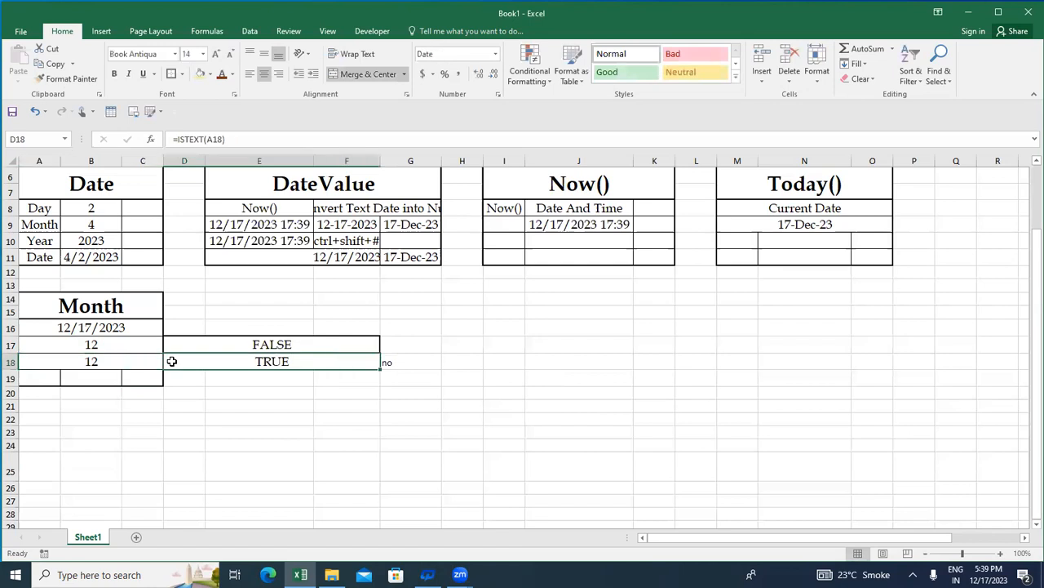
click(205, 138)
text(=)
key(Return)
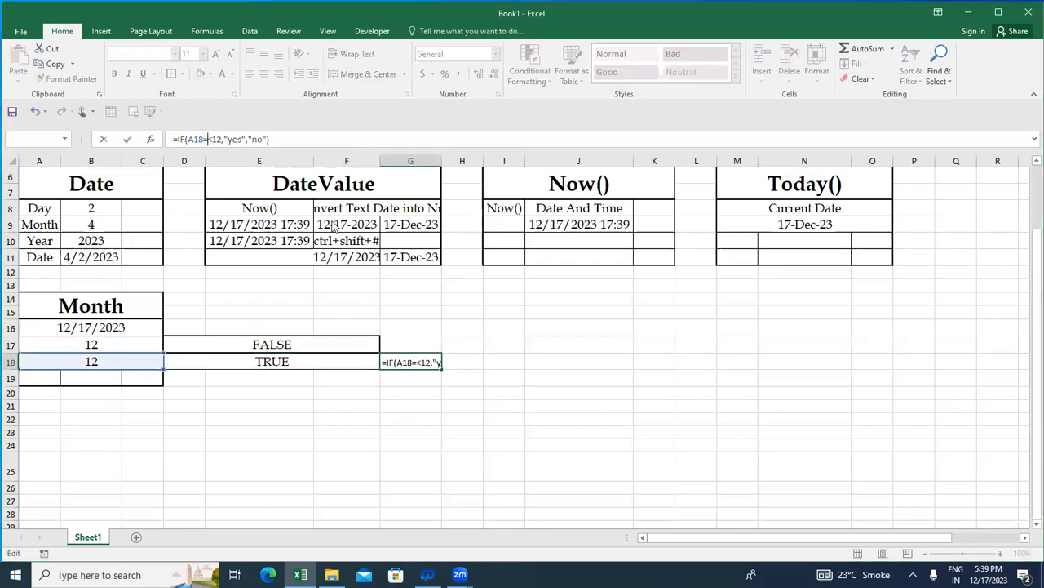
key(Return)
key(Up)
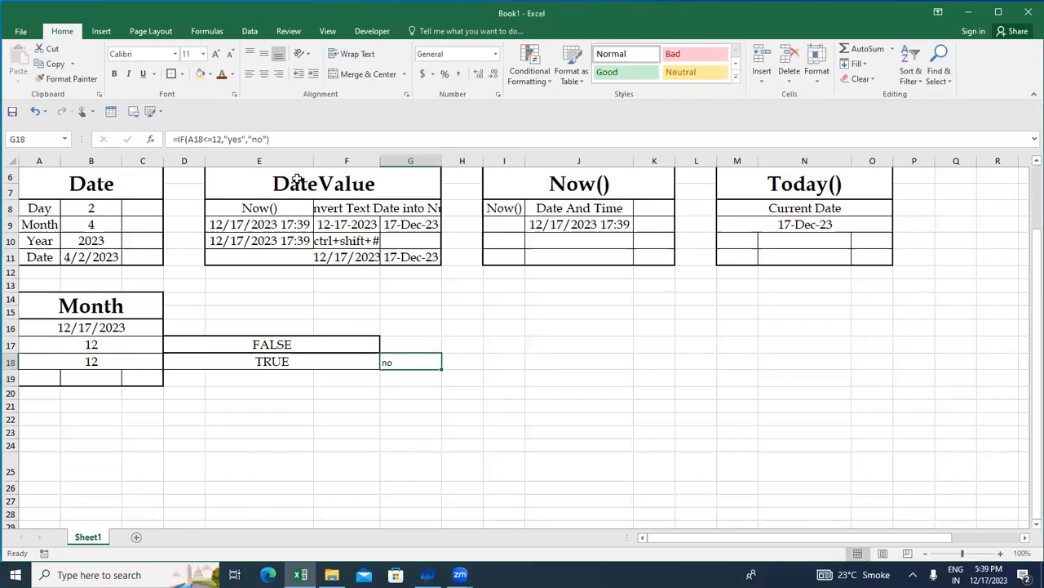
Increase the font size of the IF result in G18 to 20.
key(ctrl+c)
key(Up)
key(Down)
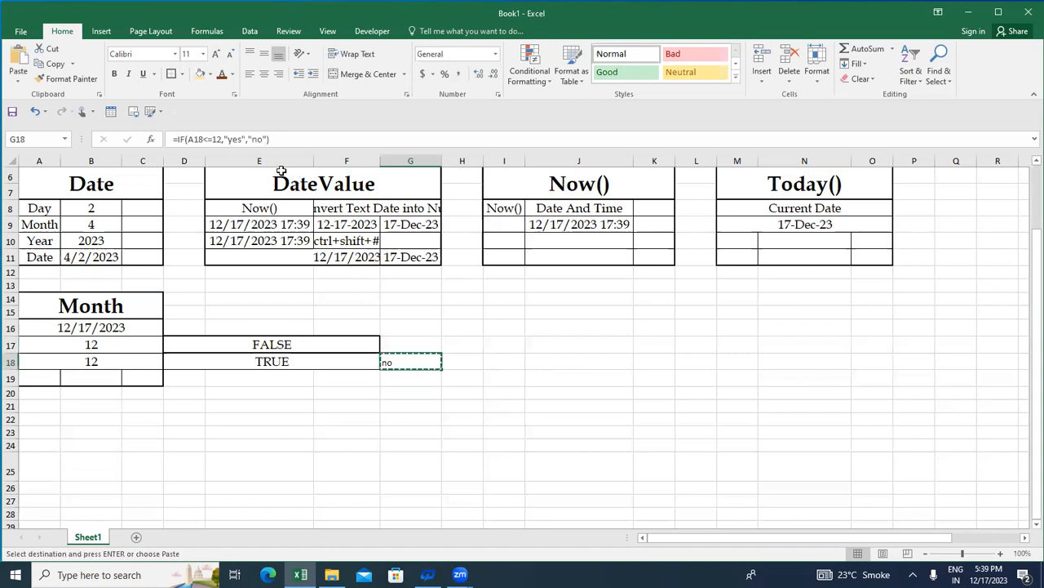
click(217, 56)
click(216, 56)
click(216, 55)
click(216, 55)
click(216, 55)
Copy the IF formula from G18 to G17 and review its reference to A17.
key(ctrl+c)
key(Up)
key(ctrl+v)
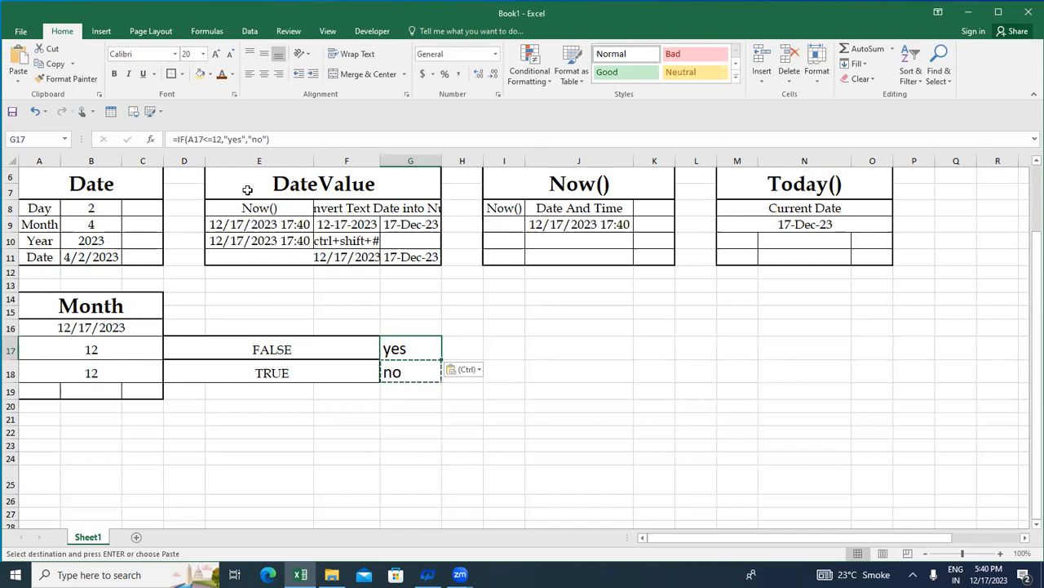
key(F2)
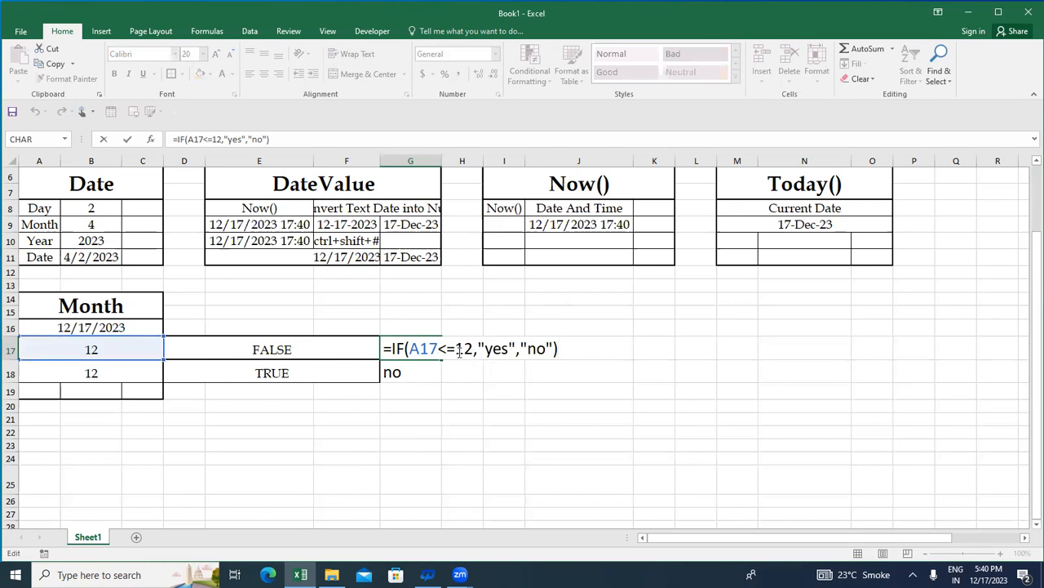
key(Return)
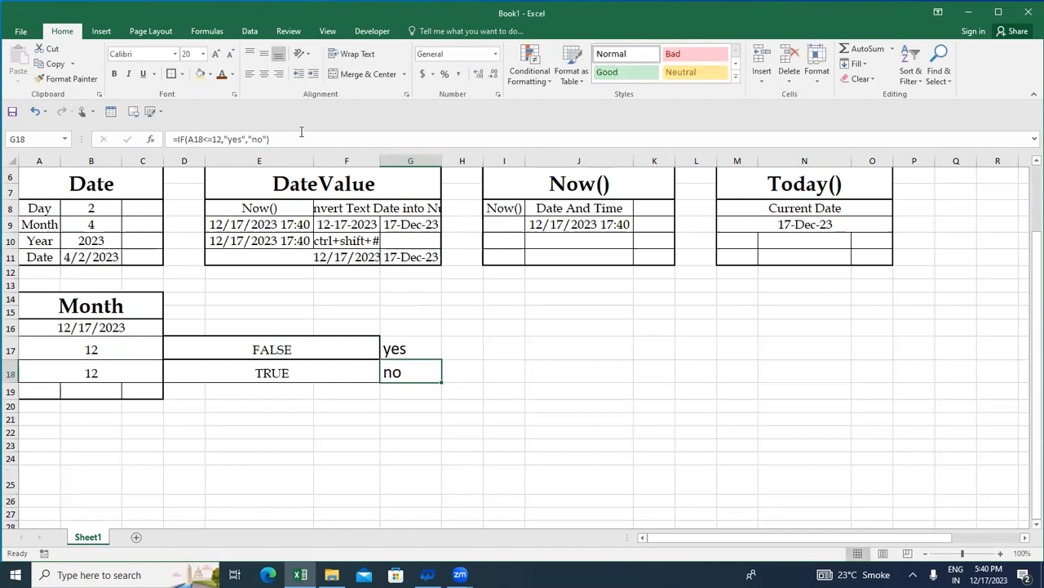
Put the 12 in G18's formula in quotation marks so it reads =IF(A18<="12","yes","no").
click(205, 140)
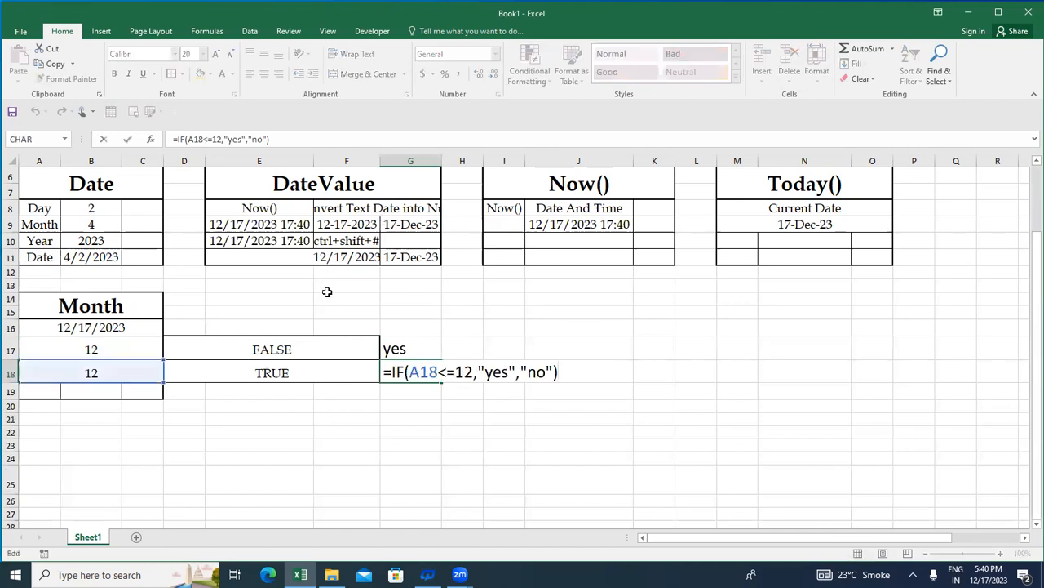
click(460, 372)
text(")
key(Right)
text(")
key(Return)
key(Up)
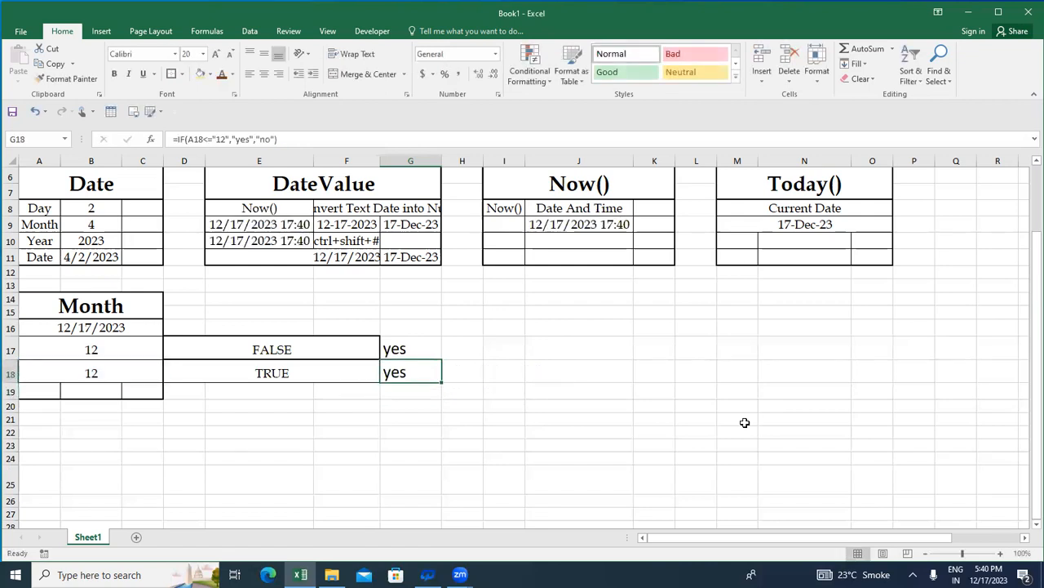
key(Up)
key(Up)
key(shift+Down)
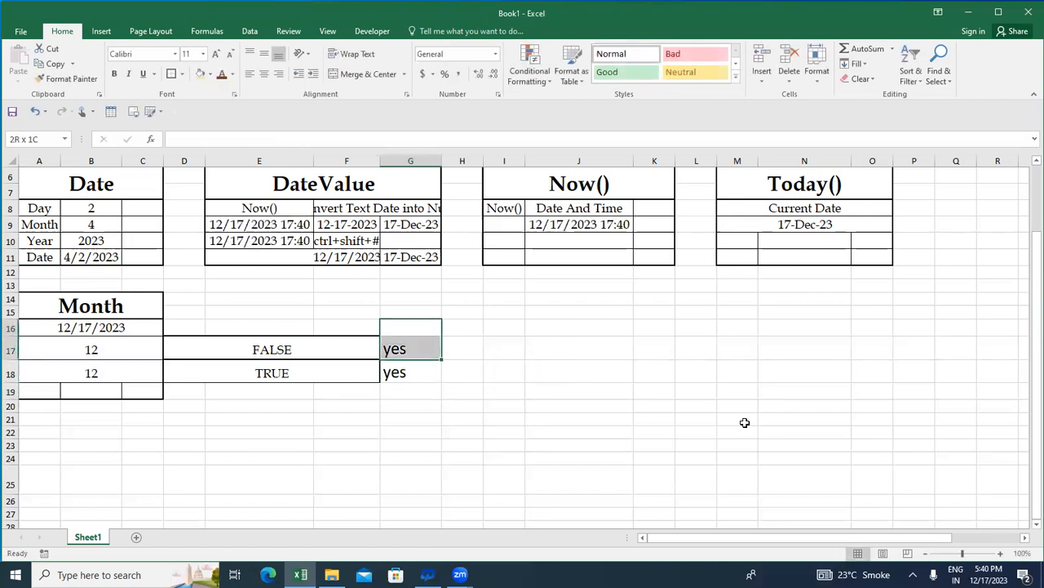
key(shift+Left)
key(shift+Left)
key(shift+Left)
key(shift+Left)
key(shift+Left)
key(shift+Left)
key(shift+Down)
key(shift+Right)
key(shift+Right)
key(shift+Right)
key(shift+Down)
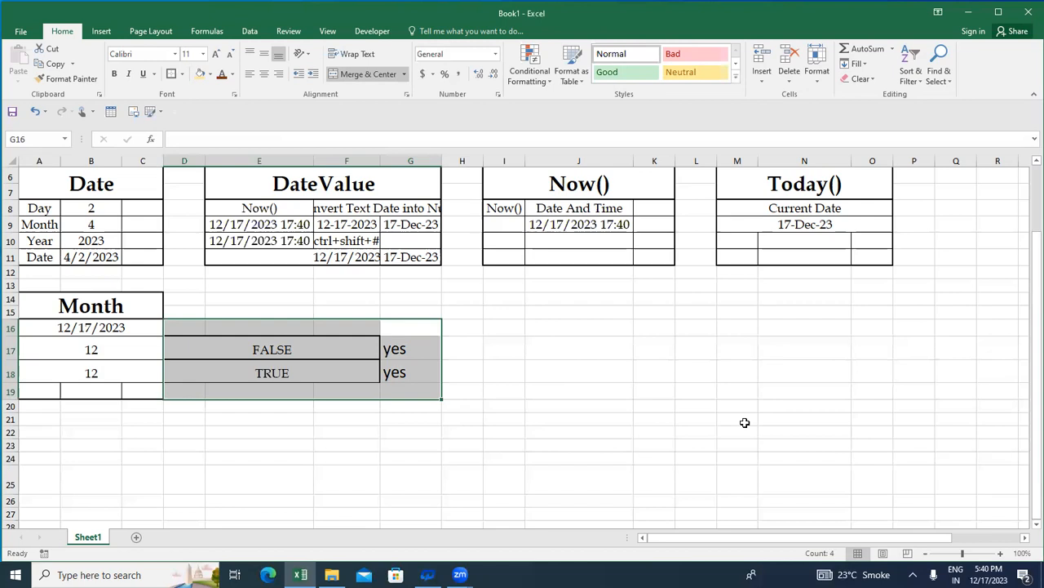
key(ctrl+d)
key(Return)
key(Down)
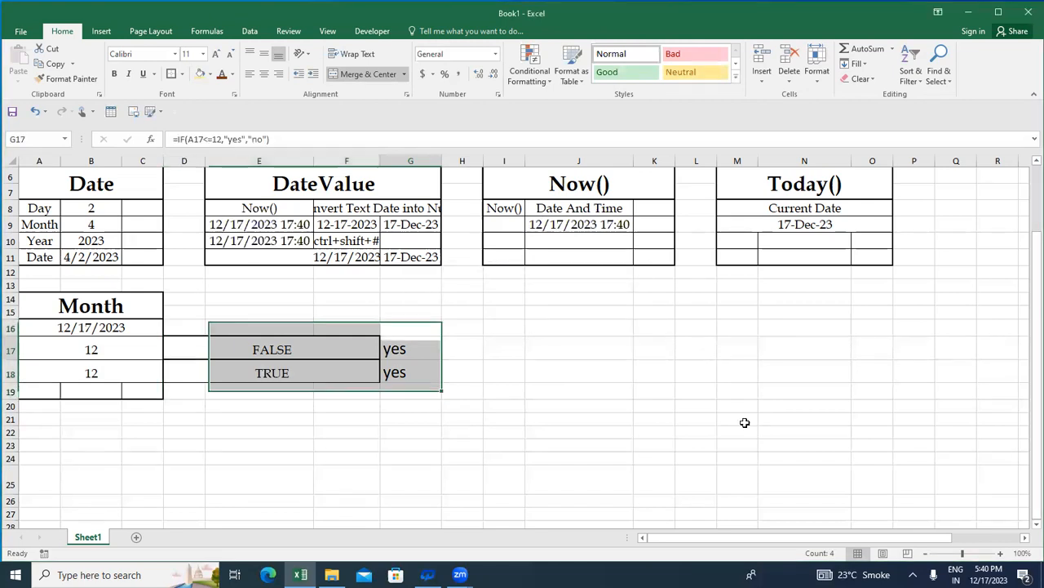
Unmerge the ISTEXT result cells D17:F17 and D18:F18.
key(Up)
key(Left)
key(Left)
key(Left)
key(shift+Right)
key(Down)
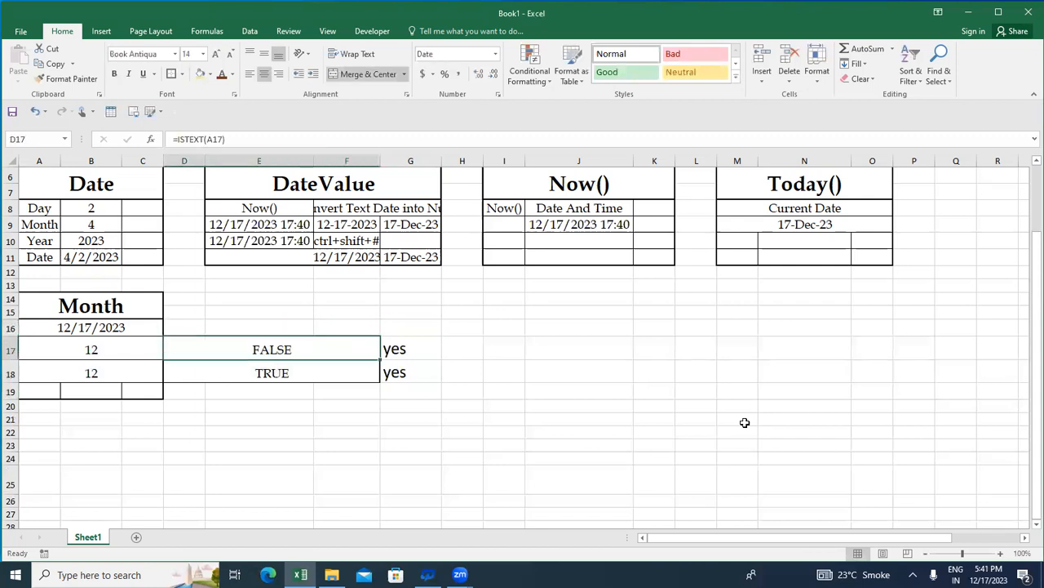
key(F4)
key(Up)
key(Down)
key(Down)
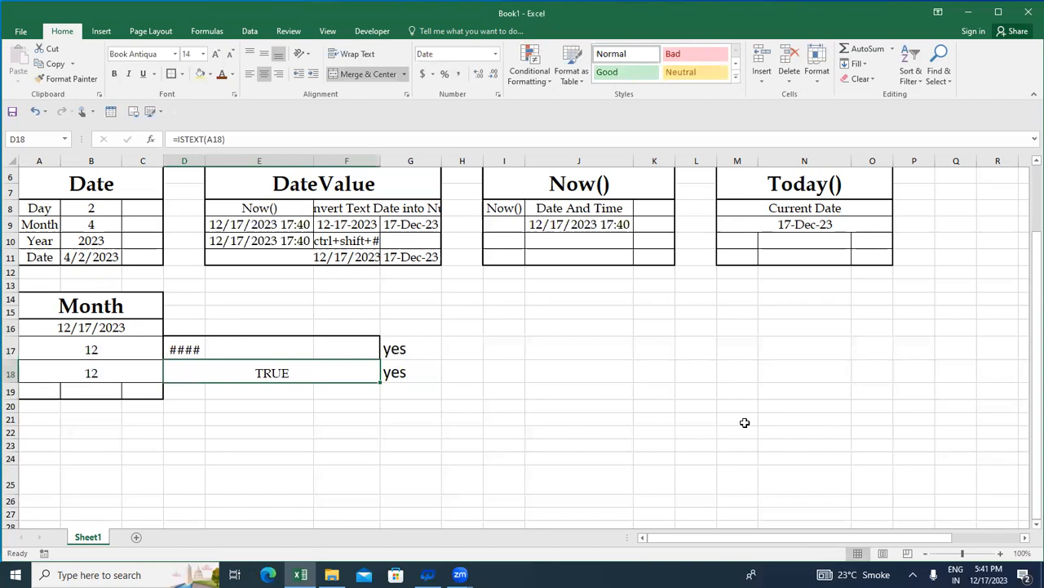
key(F4)
Clear all contents and formatting from the test cells in columns D to G beside the Month table.
key(Up)
key(Up)
key(shift+Right)
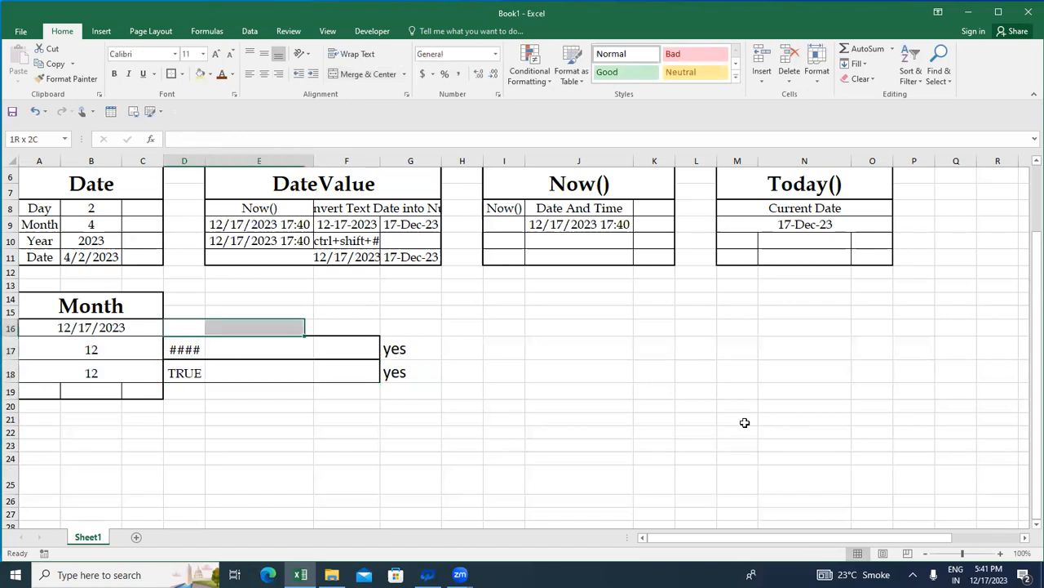
key(shift+Right)
key(shift+Right)
key(shift+Down)
key(shift+Down)
key(shift+Down)
key(shift+Down)
key(alt+h)
key(e)
key(a)
key(Left)
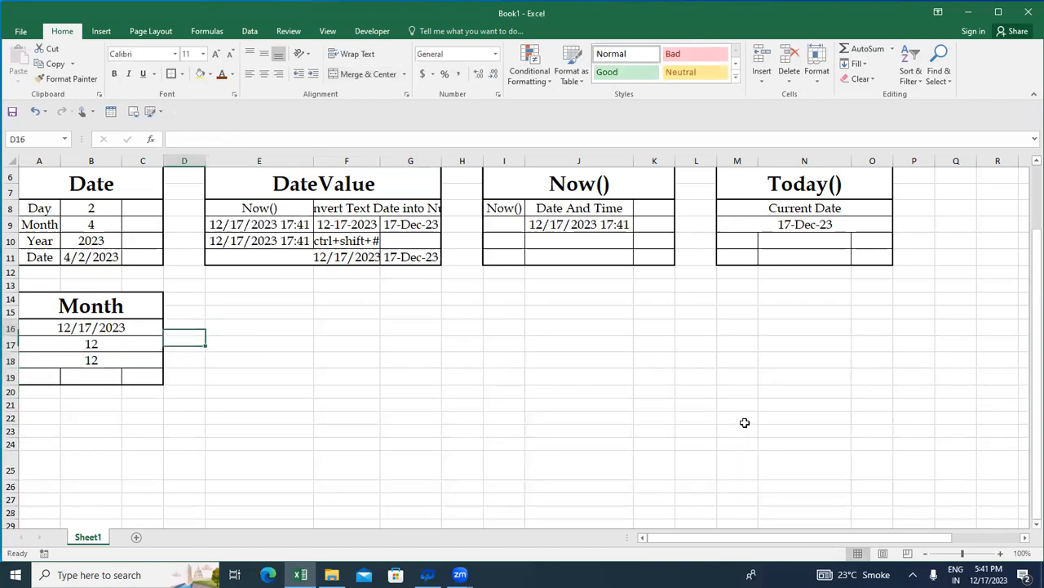
key(Up)
key(shift+Down)
key(shift+Down)
key(shift+Down)
key(shift+Down)
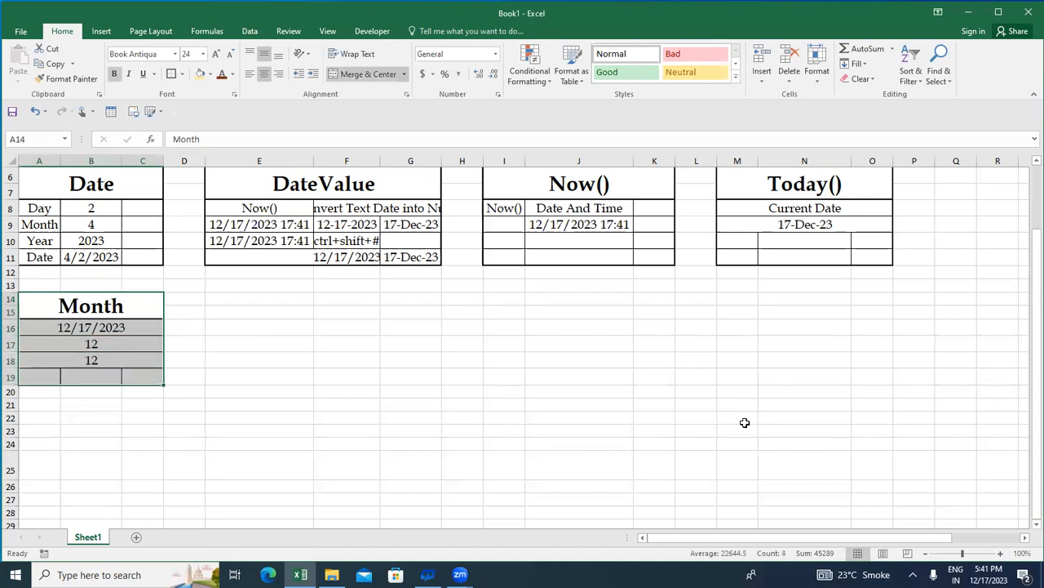
key(ctrl+c)
key(Right)
key(Right)
key(Down)
text(d)
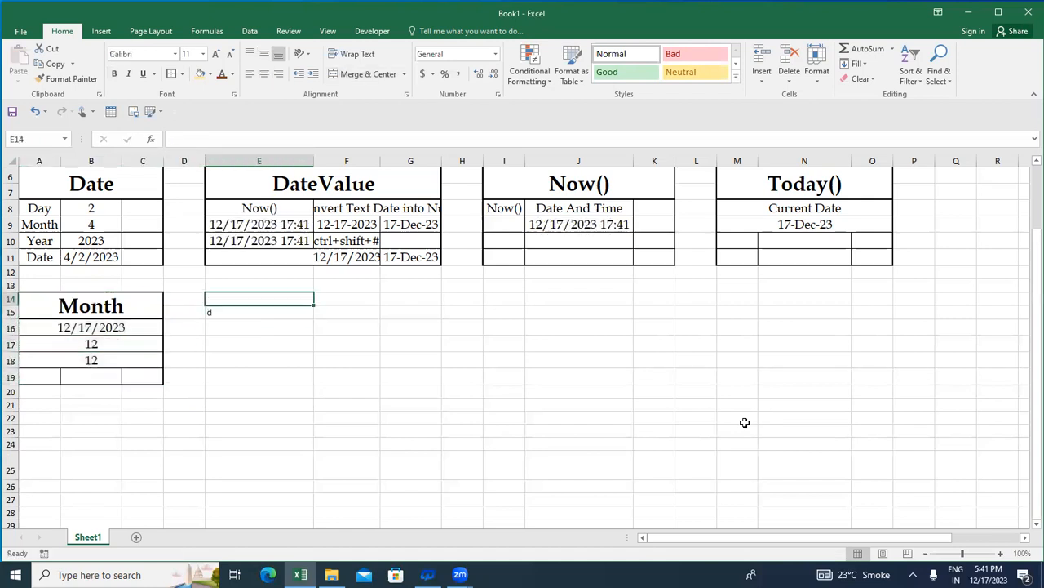
key(Escape)
key(Left)
key(Left)
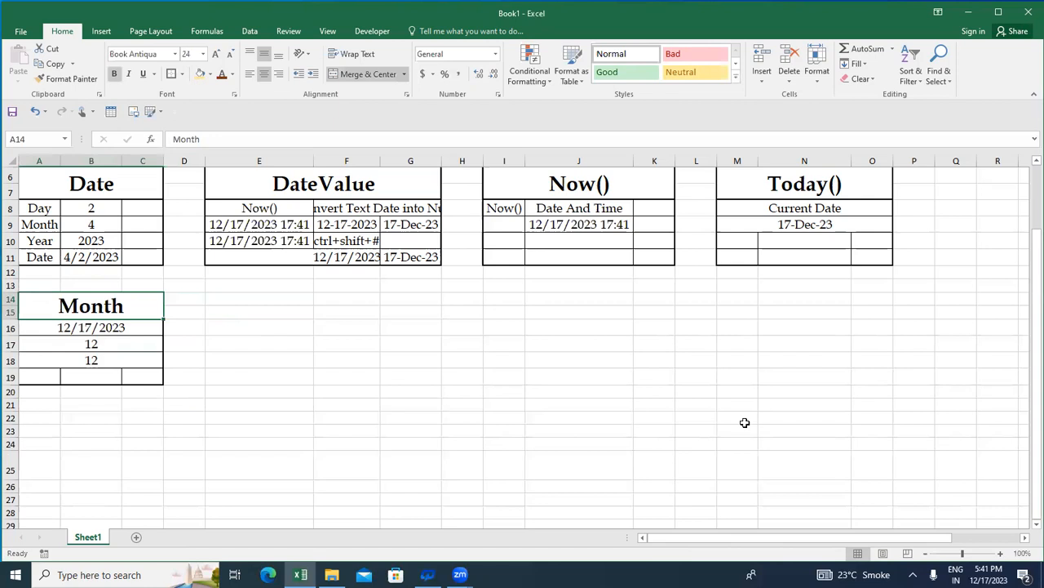
Copy the Month table A14:C19 and paste it starting at E14.
key(shift+Down)
key(shift+Down)
key(shift+Down)
key(shift+Down)
key(ctrl+c)
key(Right)
key(Right)
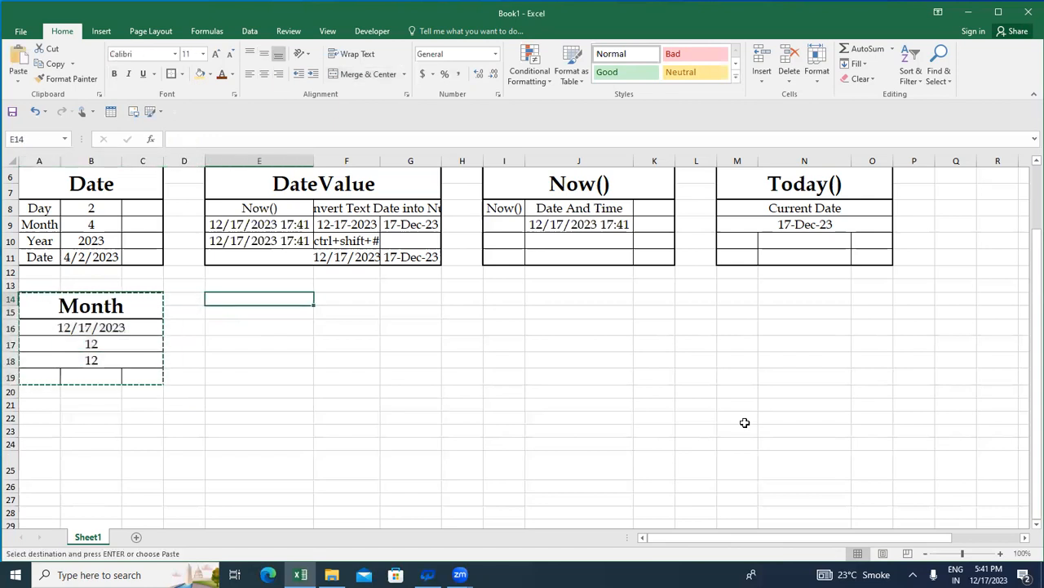
key(ctrl+v)
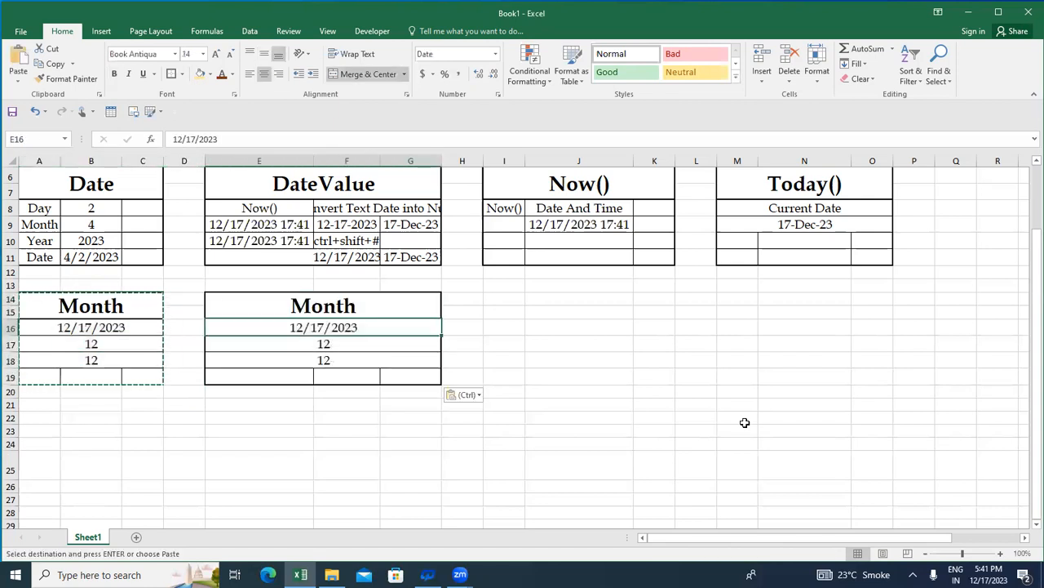
Change the title of the copied table in E14 to Day.
text(da)
key(BackSpace)
key(BackSpace)
text(Day)
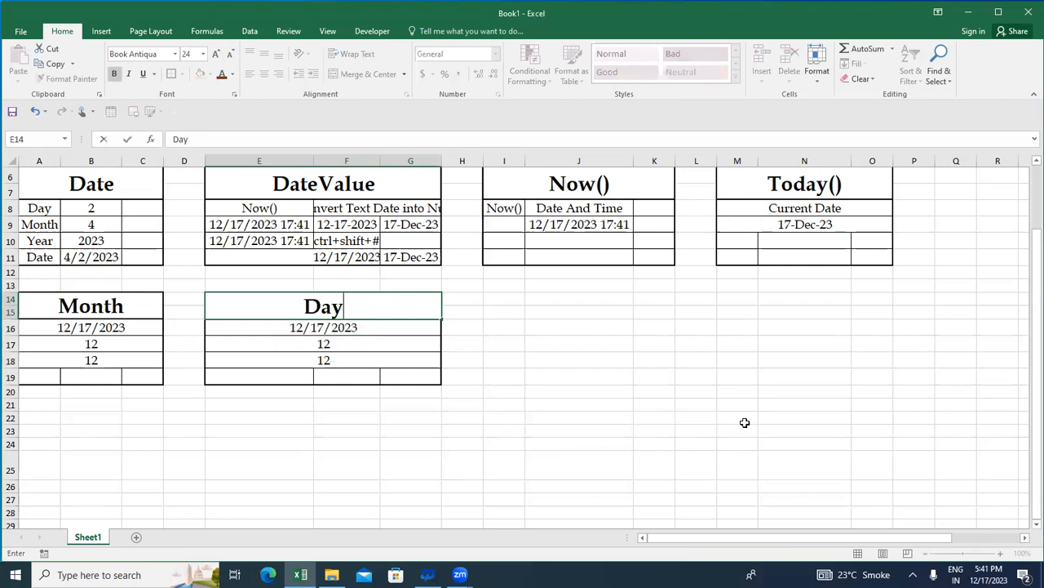
key(Return)
key(Down)
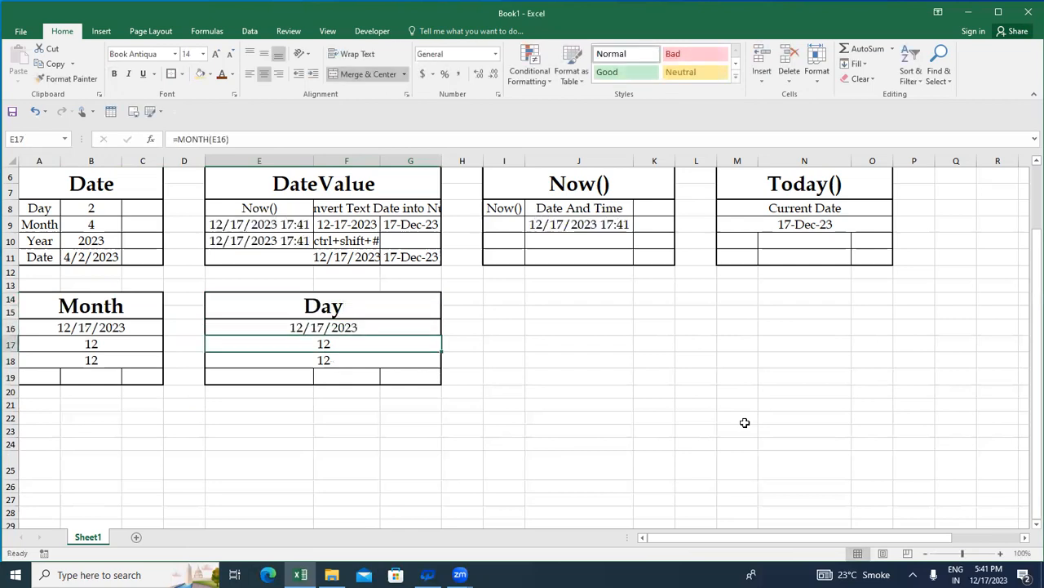
Replace the formula in E17 of the Day table with =DAY(E16).
text(=day)
key(Tab)
key(Up)
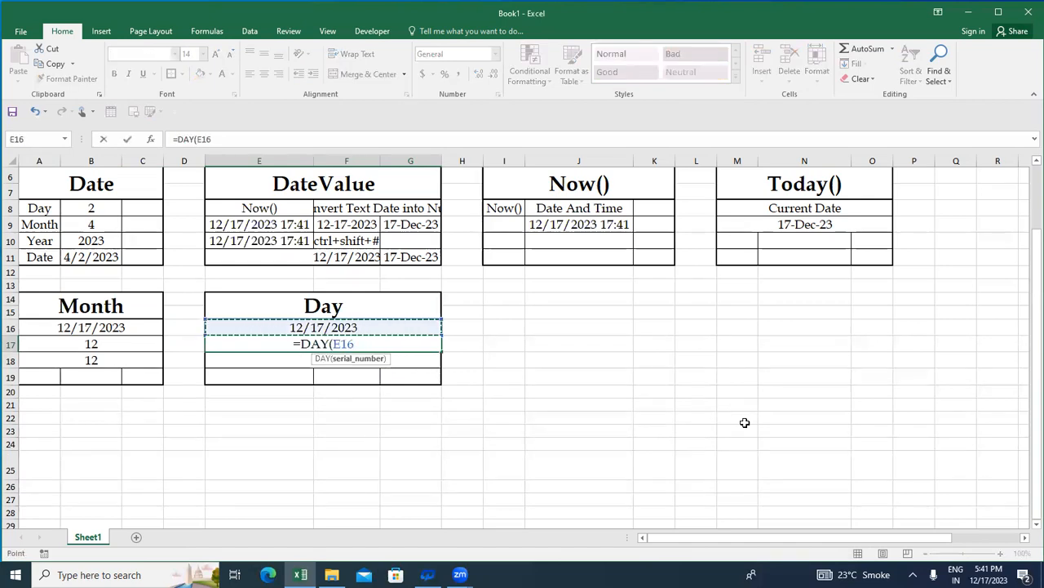
text())
key(Return)
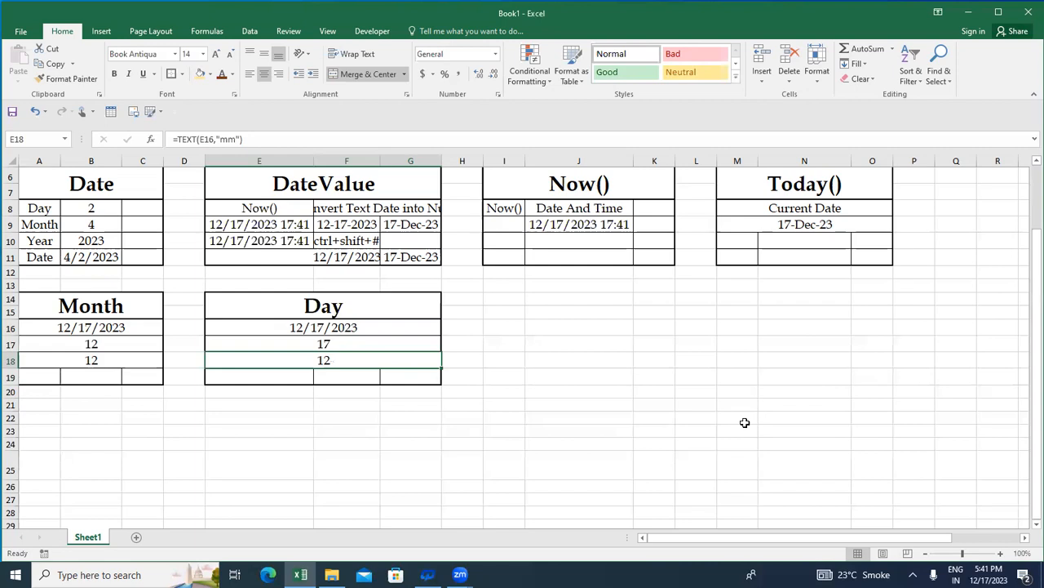
Clear E18 in the Day table and enter =TEXT(E16,"dd") in its place.
key(Down)
key(Up)
key(Down)
key(Up)
key(Delete)
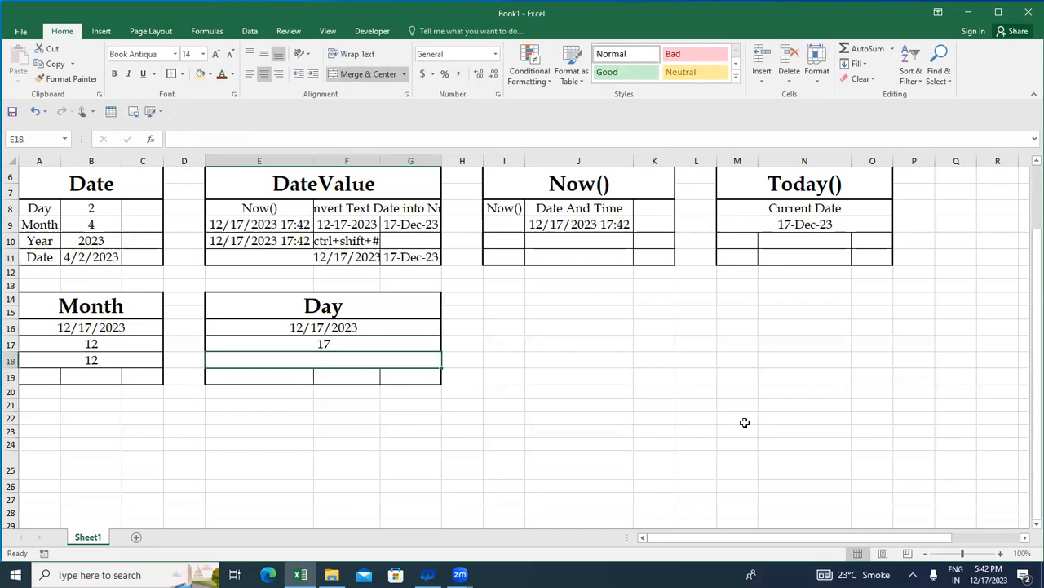
text(=te)
key(Tab)
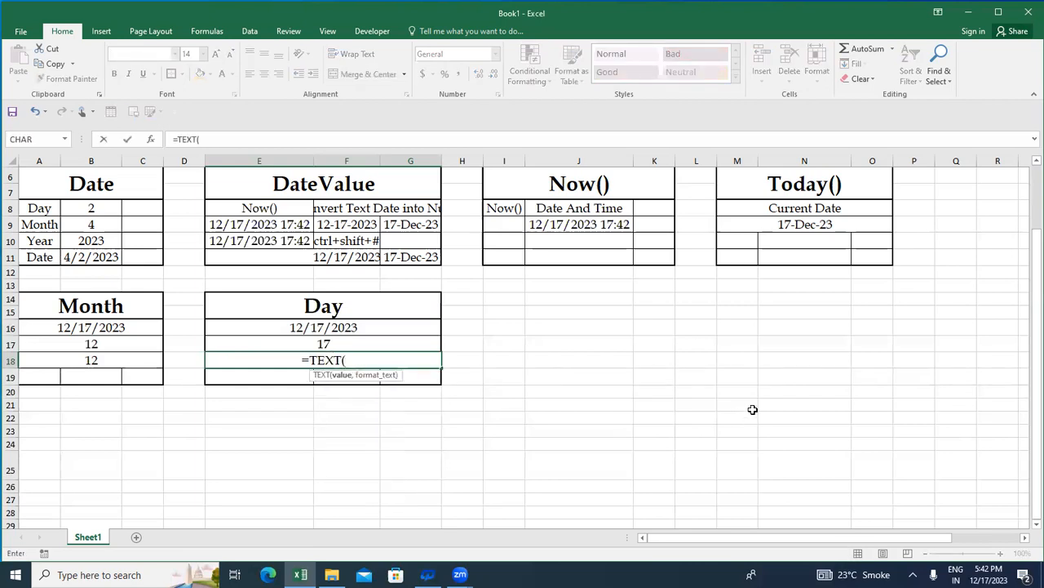
key(Up)
key(Up)
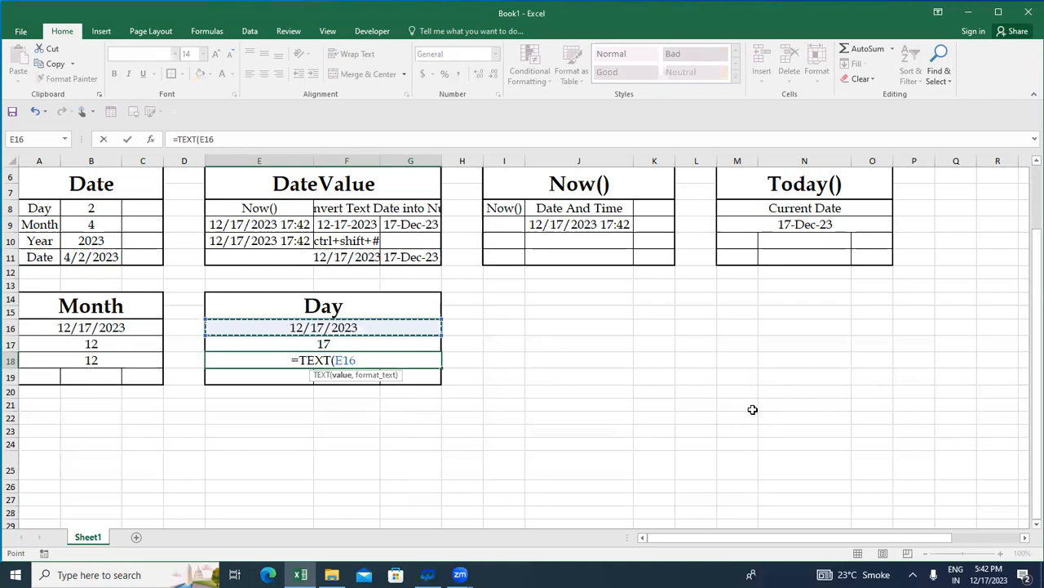
text(,"d)
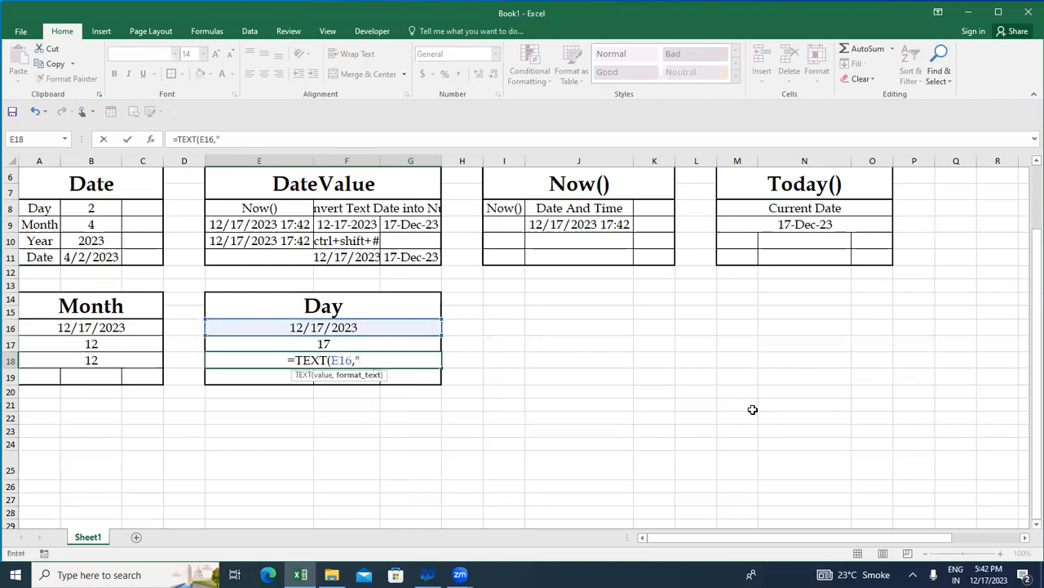
text(d"))
key(ctrl+Return)
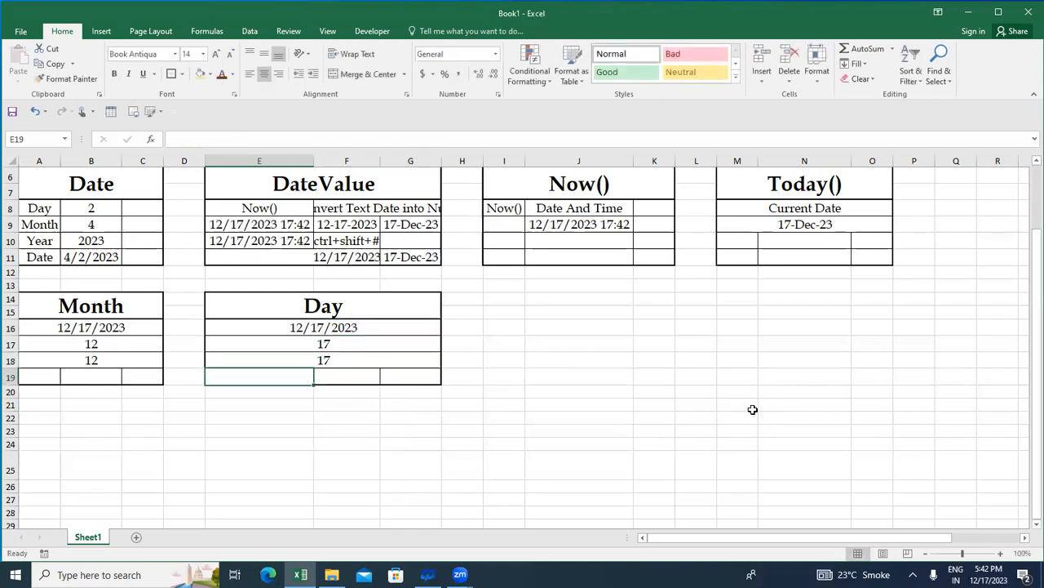
Compare the DAY formula in E17 with the TEXT formula in E18.
key(Up)
key(Down)
key(Up)
key(Down)
key(Up)
key(Down)
key(Up)
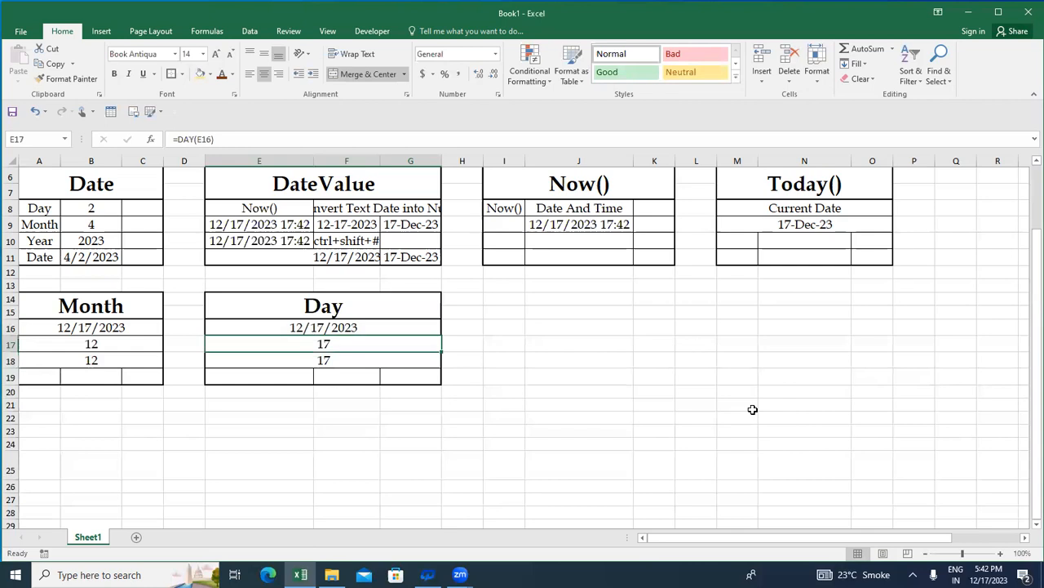
key(Down)
key(Up)
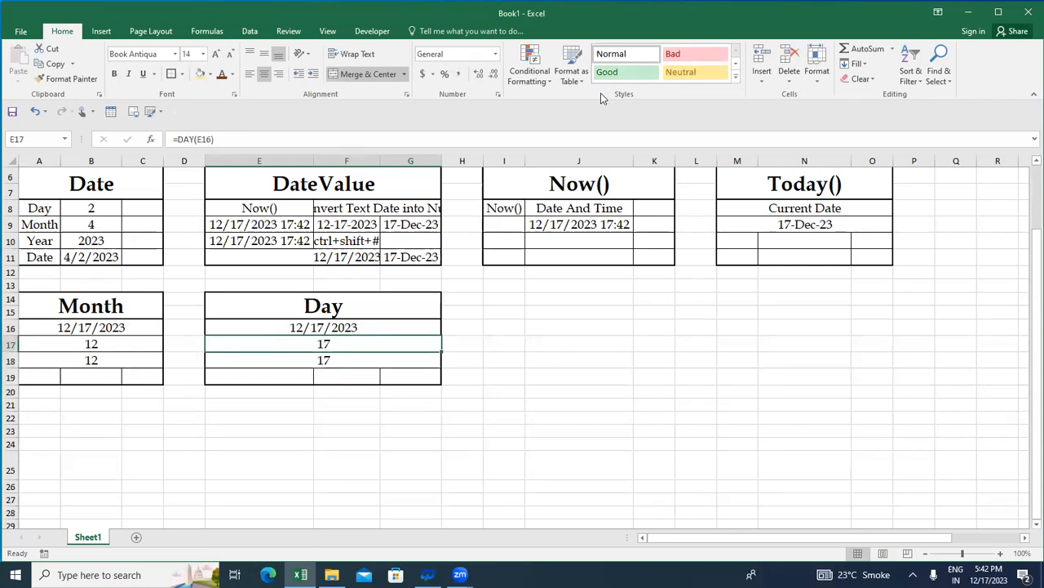
key(F2)
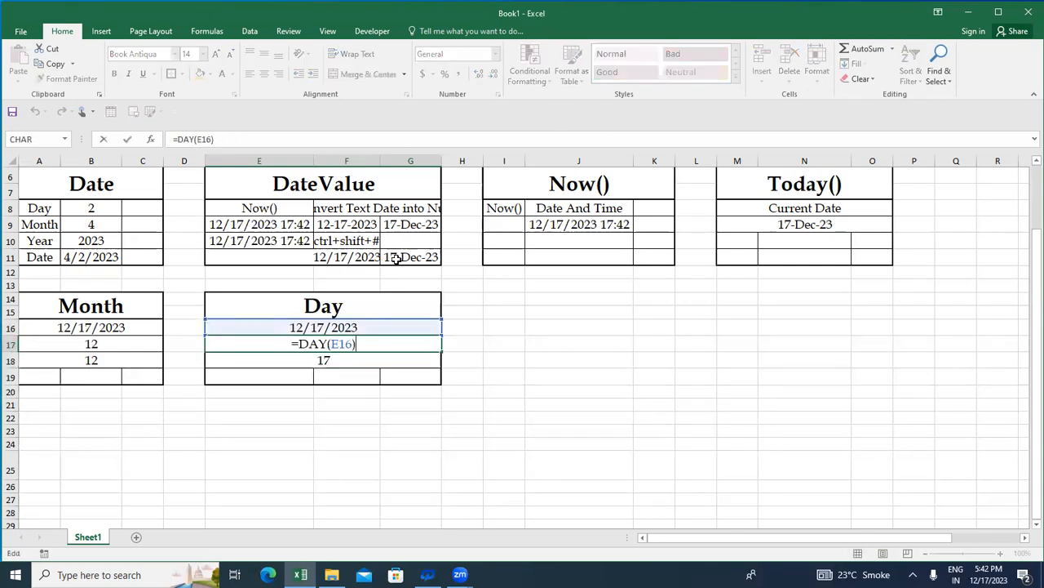
key(F1)
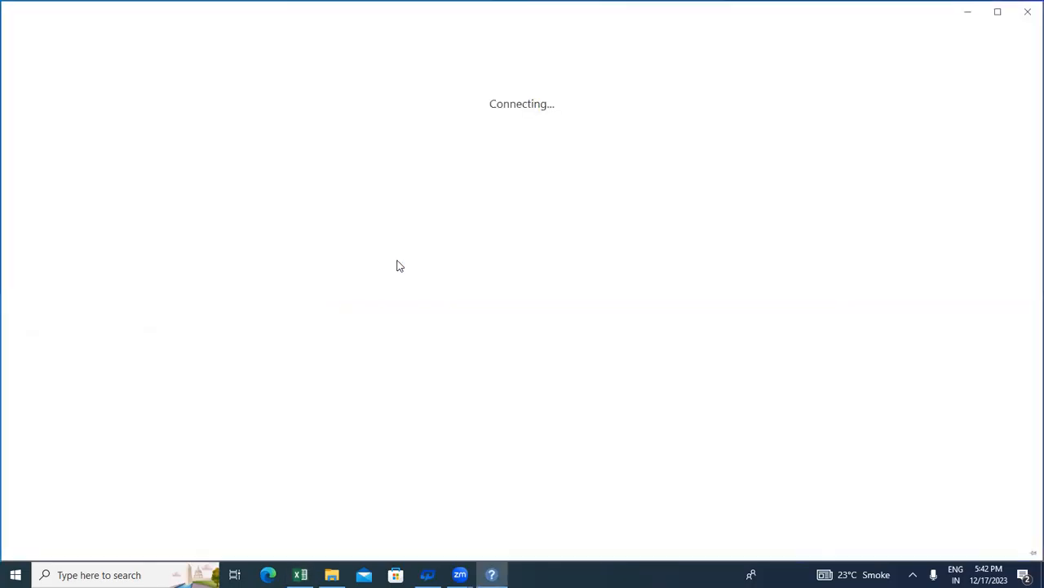
click(1026, 11)
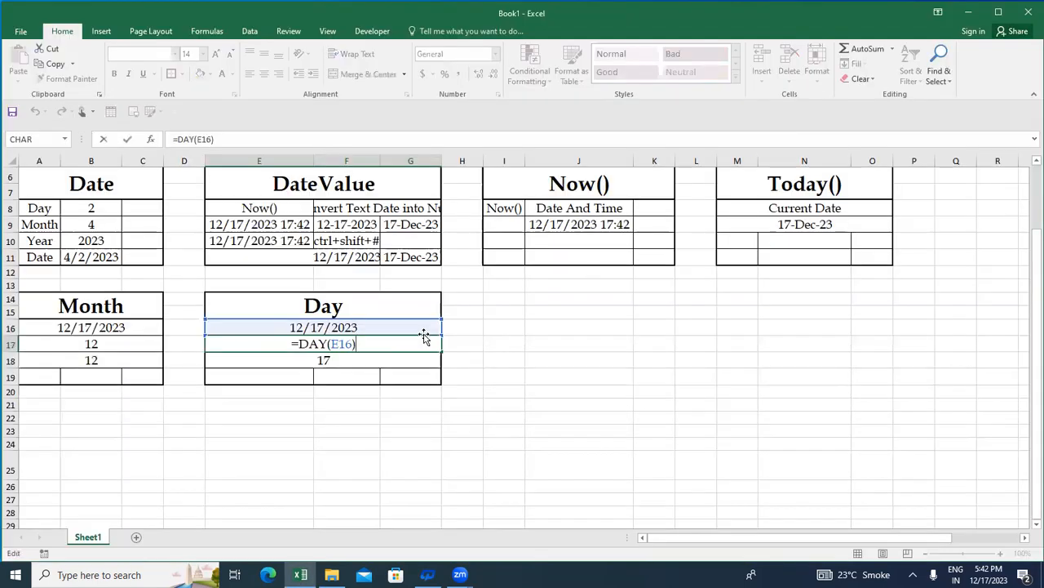
key(Return)
key(F2)
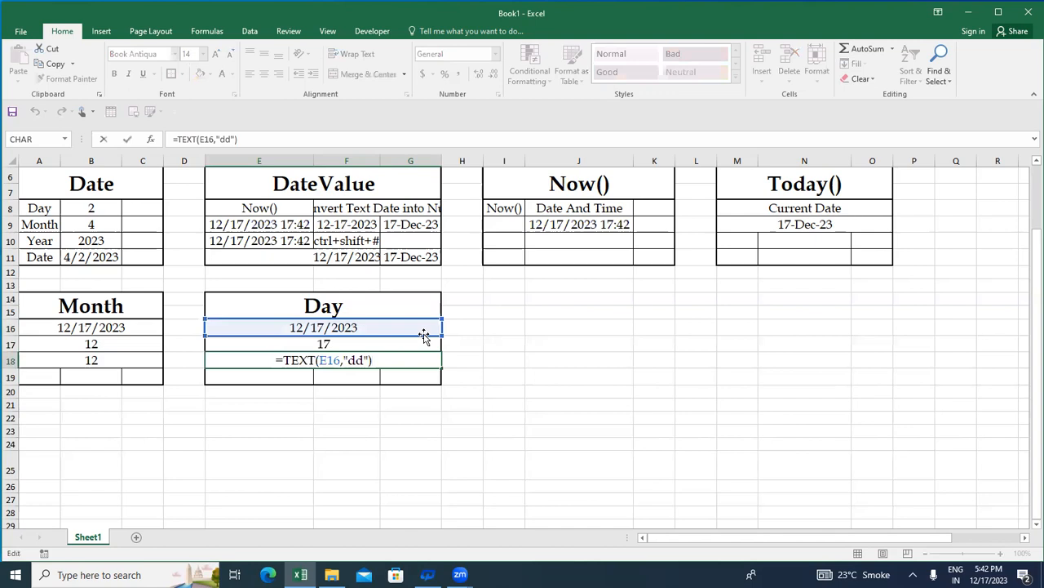
key(ctrl+Return)
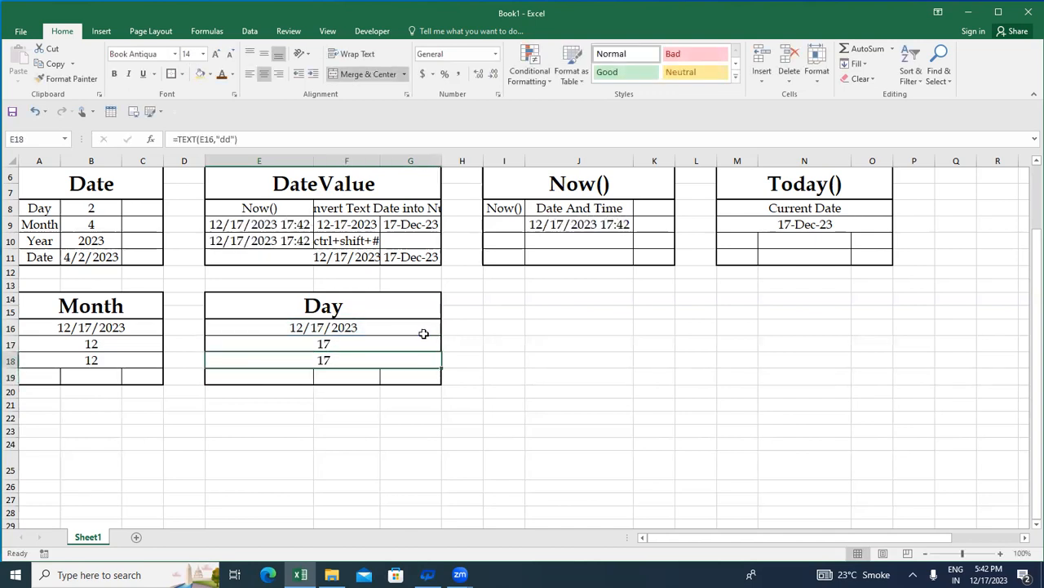
click(424, 337)
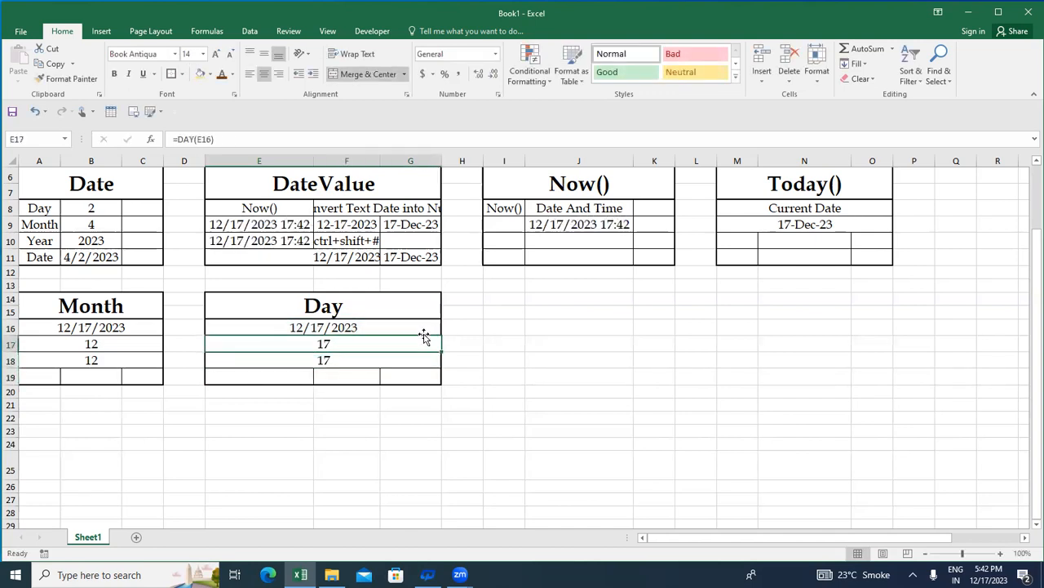
Copy the Day table E14:G19 and paste it starting at I14.
key(Up)
key(Up)
key(Up)
key(Down)
key(shift+Down)
key(shift+Down)
key(shift+Down)
key(shift+Down)
key(ctrl+c)
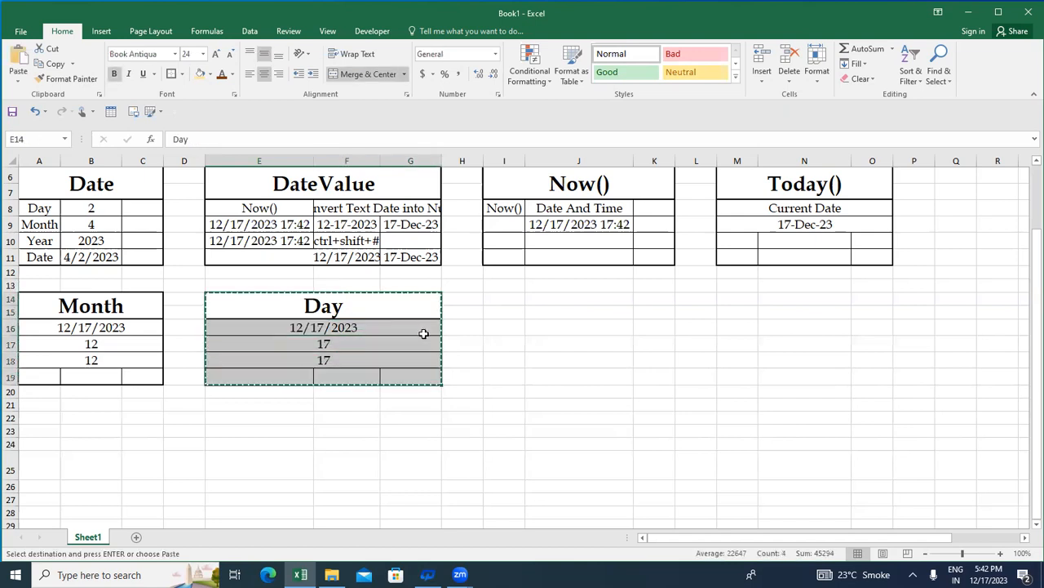
key(Right)
key(Right)
key(Right)
key(Right)
key(ctrl+v)
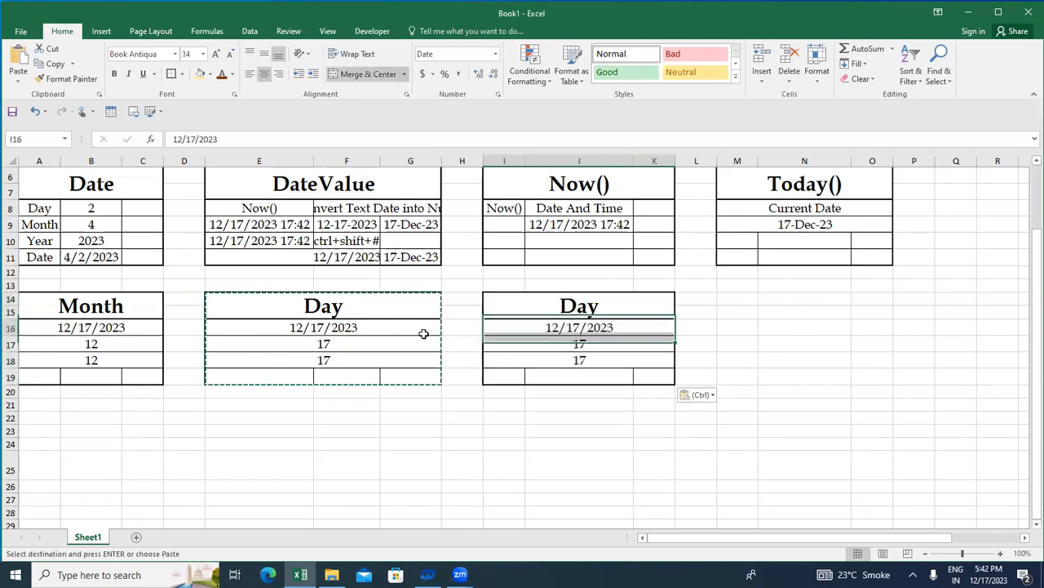
Change the title of the copied table in I14 to Year.
text(Year)
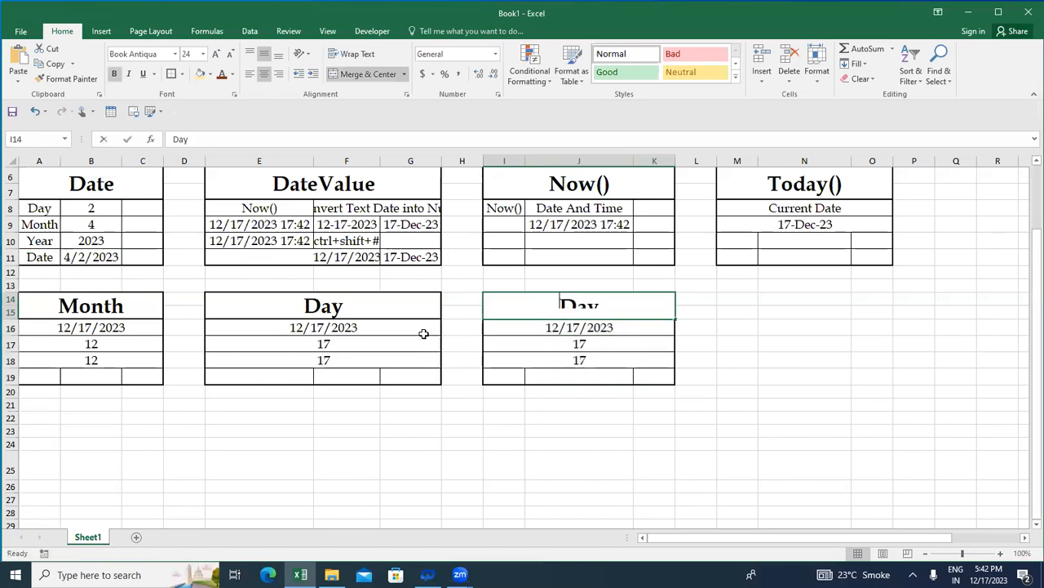
key(Return)
key(Return)
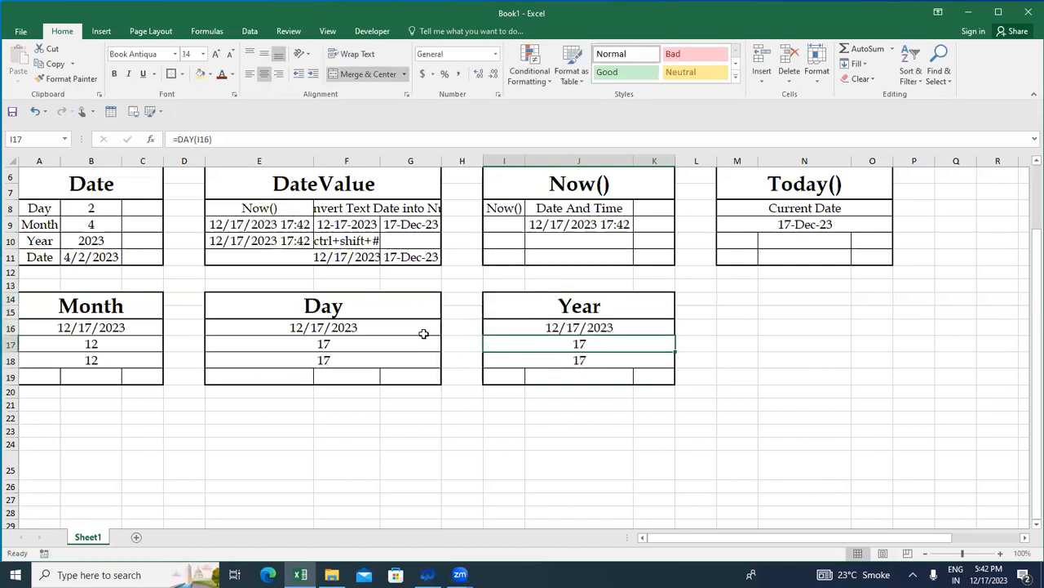
Replace the formula in I17 of the Year table with =YEAR(I16).
text(=year)
key(Tab)
key(Up)
text())
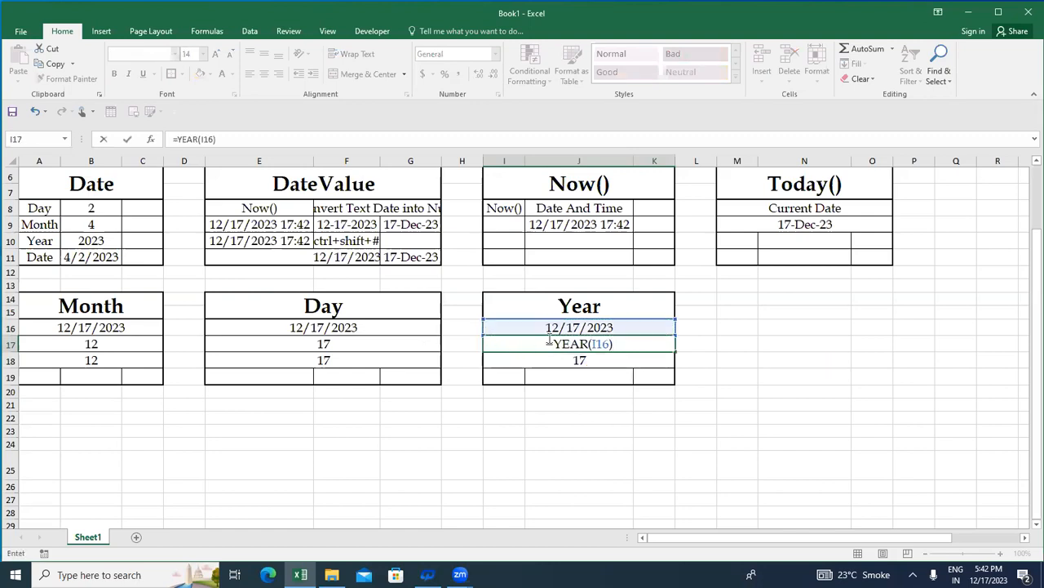
click(550, 338)
Change the format code of the TEXT formula in I18 to "yyyy".
key(Down)
key(Up)
key(Down)
key(F2)
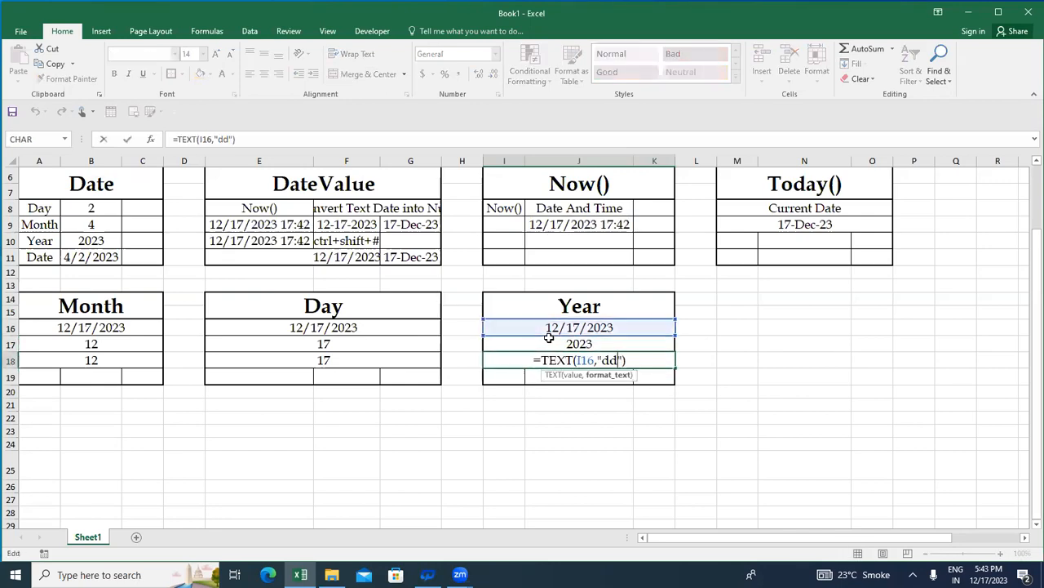
key(Left)
key(Left)
key(BackSpace)
key(BackSpace)
text(yyyy)
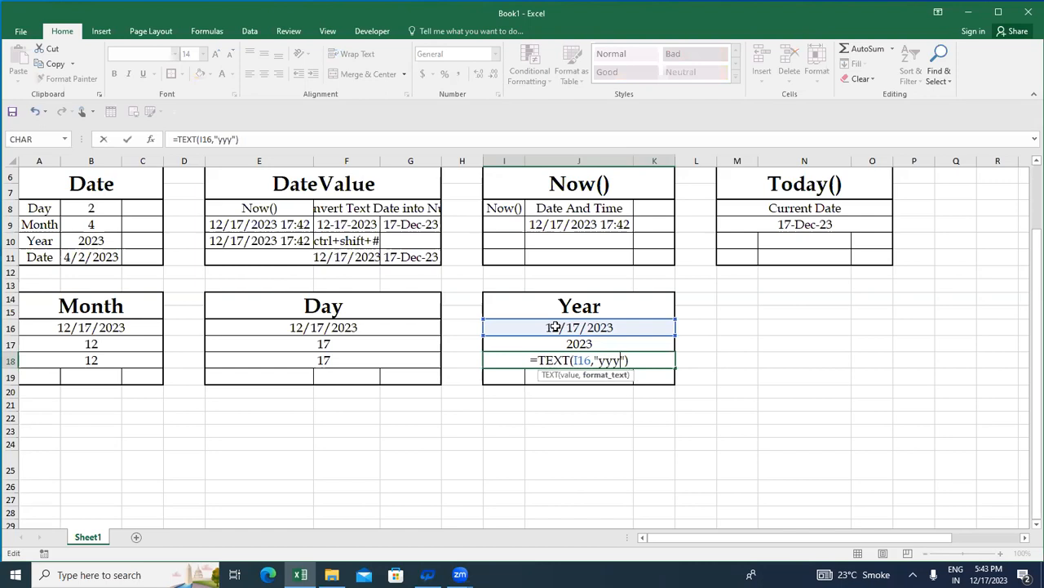
key(Return)
key(Up)
key(Up)
key(Up)
key(Up)
key(Right)
key(Left)
key(Left)
key(Left)
key(Left)
key(Right)
key(Right)
key(Right)
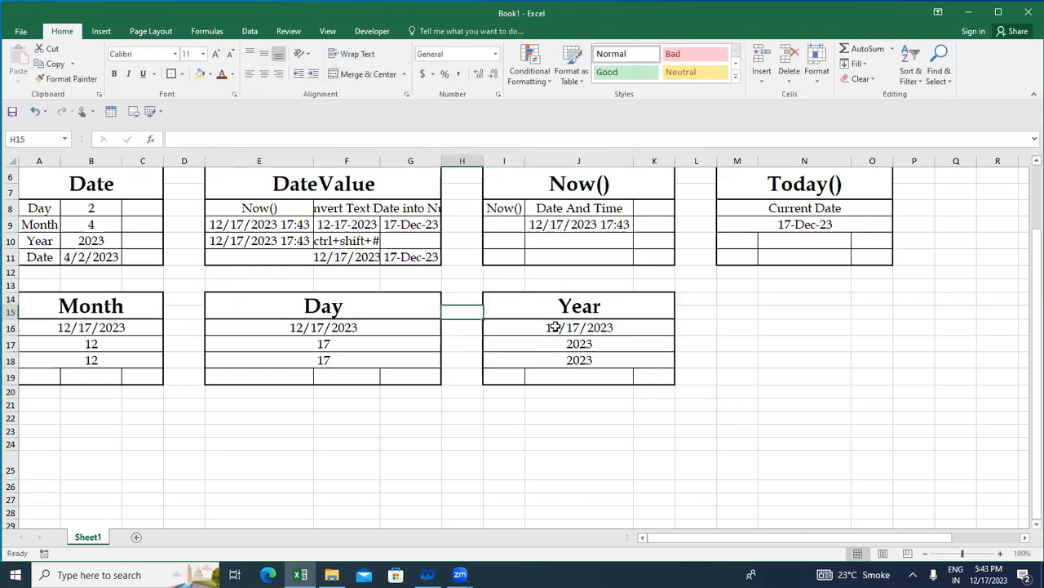
key(Right)
key(Left)
key(Left)
key(Right)
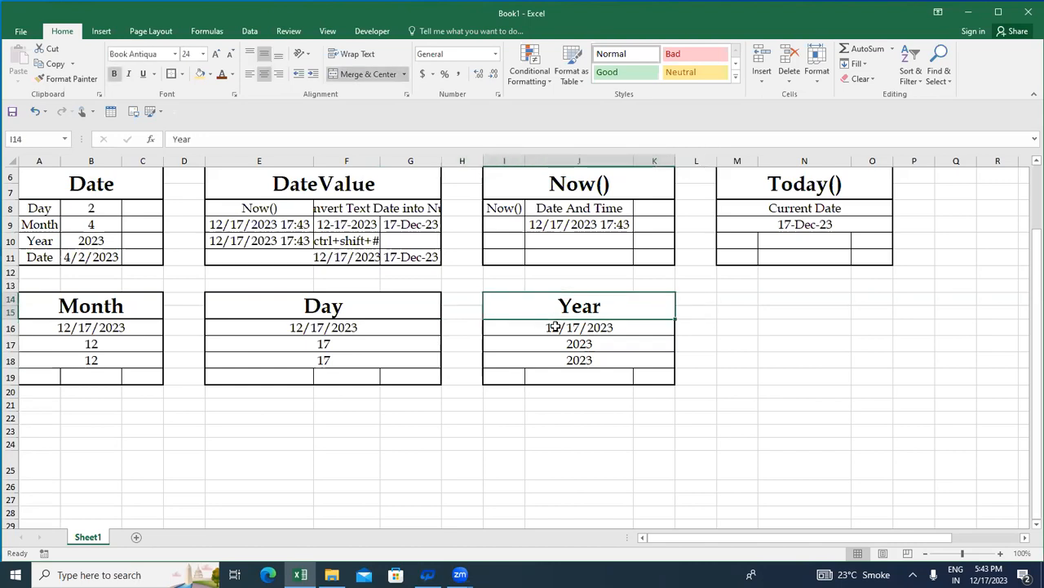
Copy the Date table A6:C11 and paste it starting at M14, beside the Year table.
key(Left)
key(Up)
key(Left)
key(Up)
key(Up)
key(Up)
key(Up)
key(Up)
key(Up)
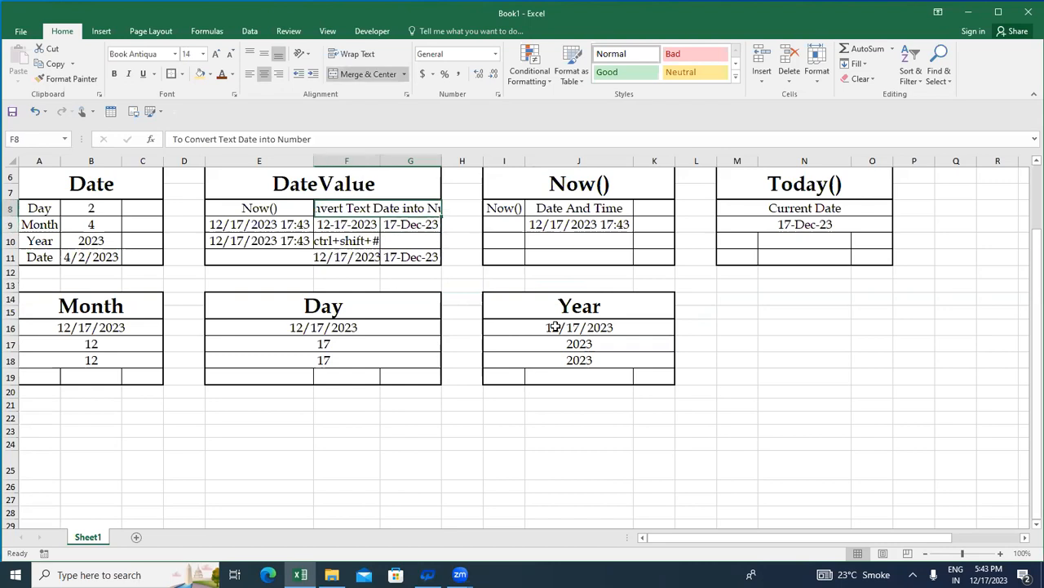
key(Right)
key(Left)
key(Left)
key(Left)
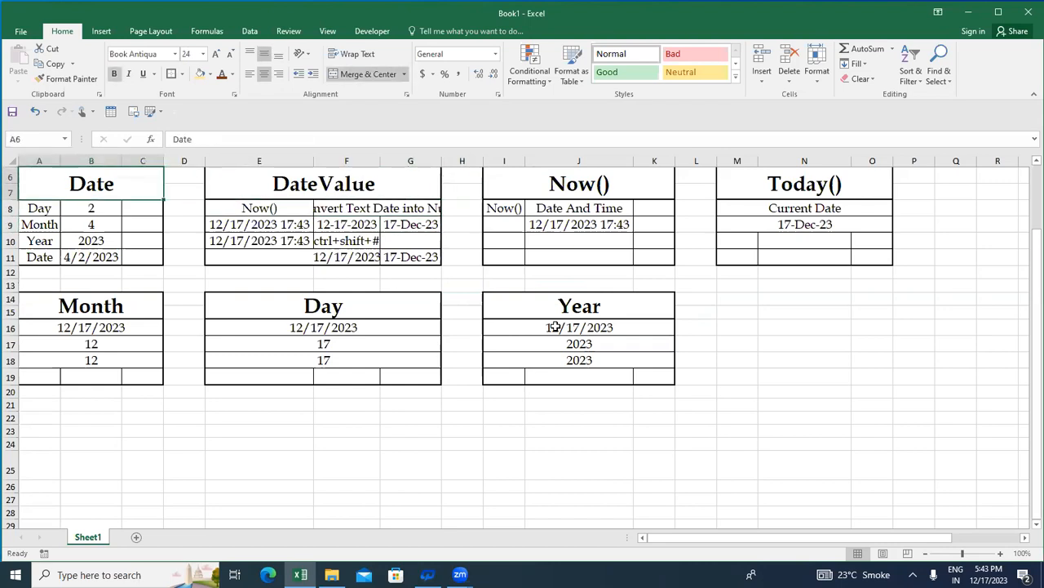
key(shift+Down)
key(shift+Down)
key(shift+Down)
key(shift+Down)
key(ctrl+c)
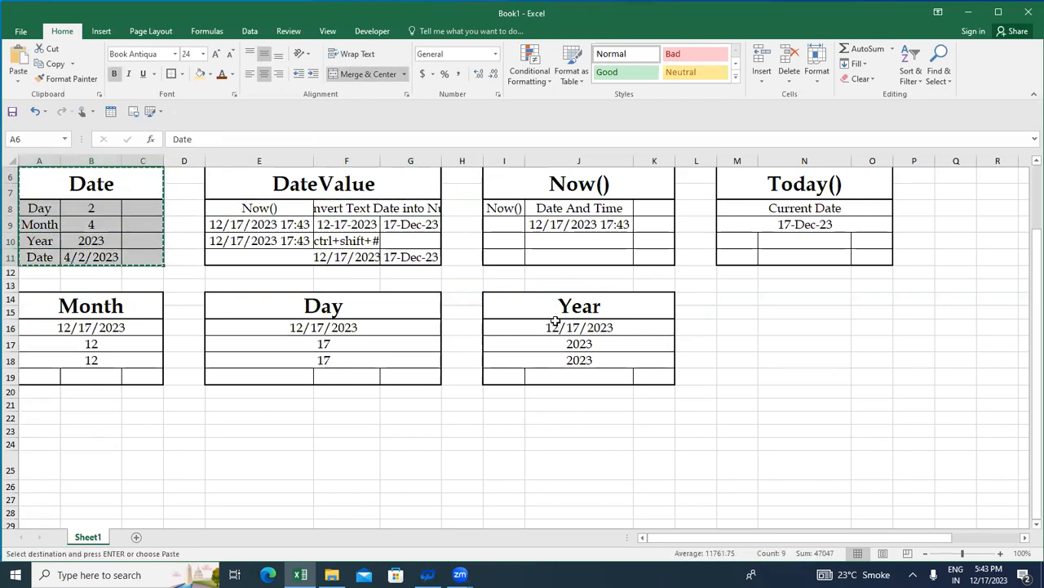
key(Right)
key(Right)
key(Down)
key(Down)
key(Down)
key(Down)
key(Down)
key(Down)
key(Right)
key(Right)
key(Up)
key(Up)
key(Up)
key(Right)
key(Right)
key(Down)
key(Right)
key(Down)
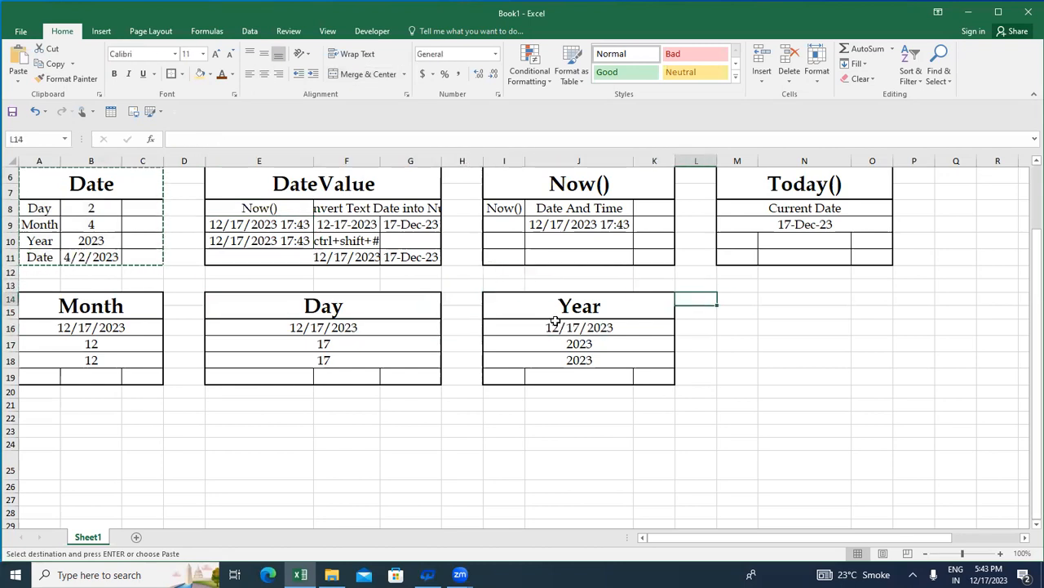
key(Right)
key(ctrl+v)
Examine the day, month and year values and the DATE formula in N16:N19 of the copied Date table.
key(Right)
key(Down)
key(Down)
key(Left)
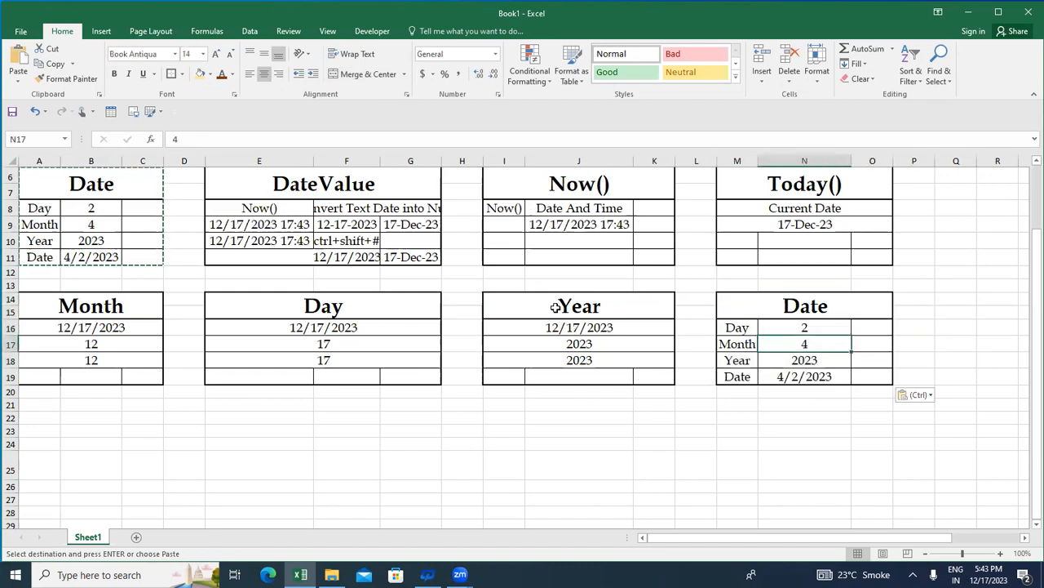
key(Down)
key(Down)
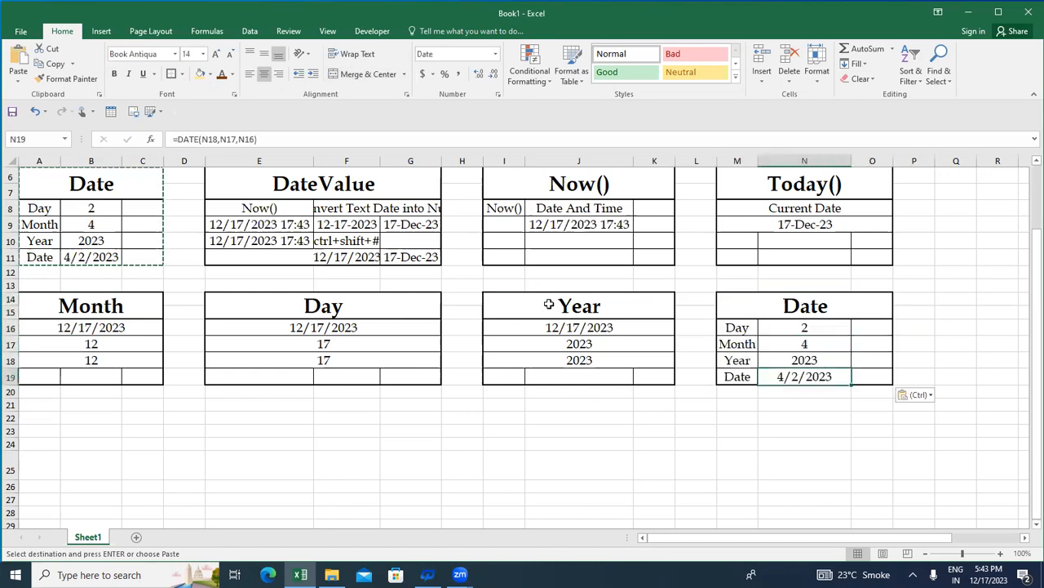
key(Up)
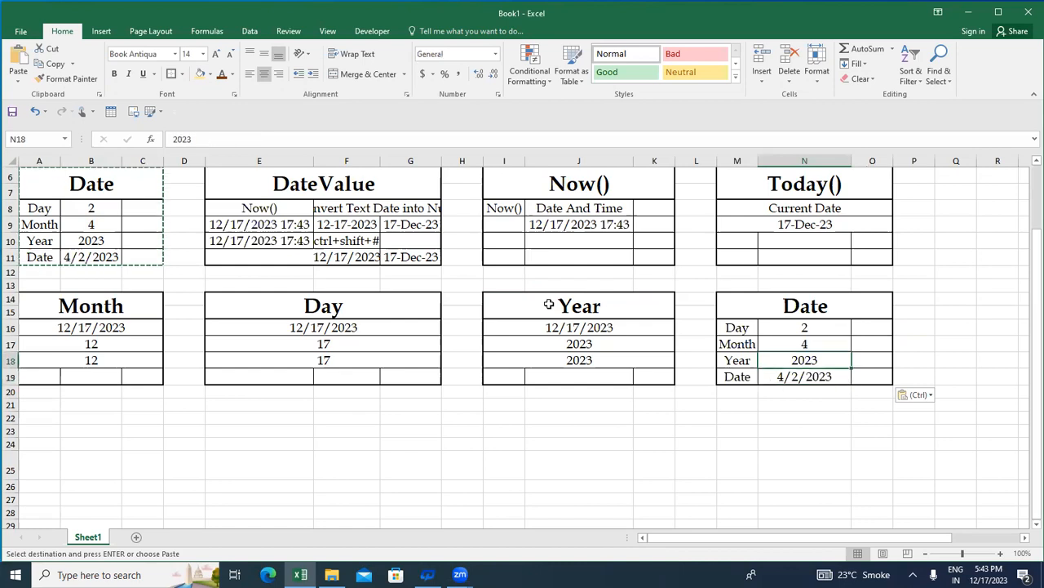
key(Down)
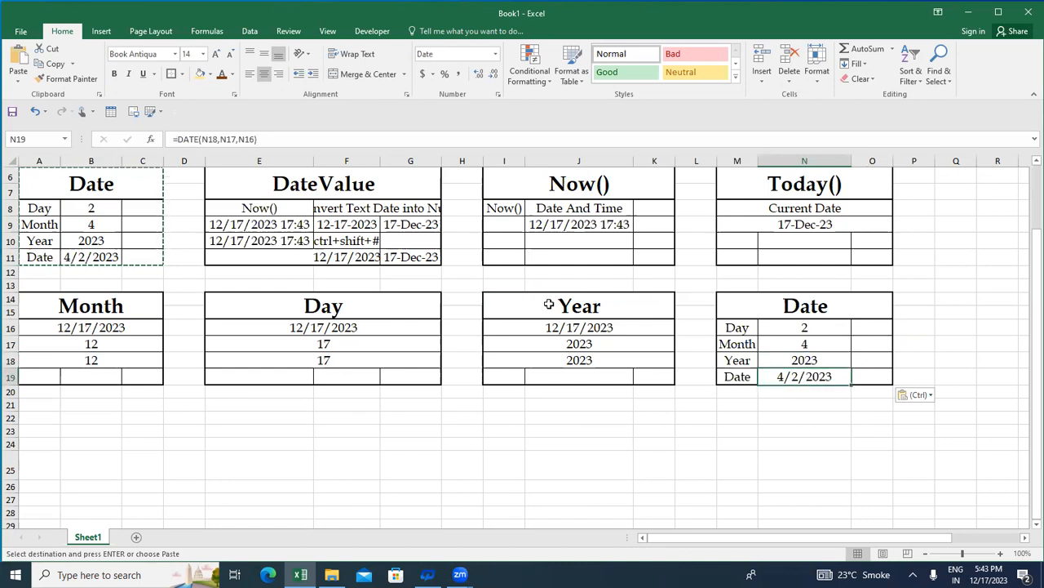
Enter 15, 2 and 3 in O16:O18 beside the Day, Month and Year values of the copied Date table.
key(Up)
key(Right)
key(Up)
key(Up)
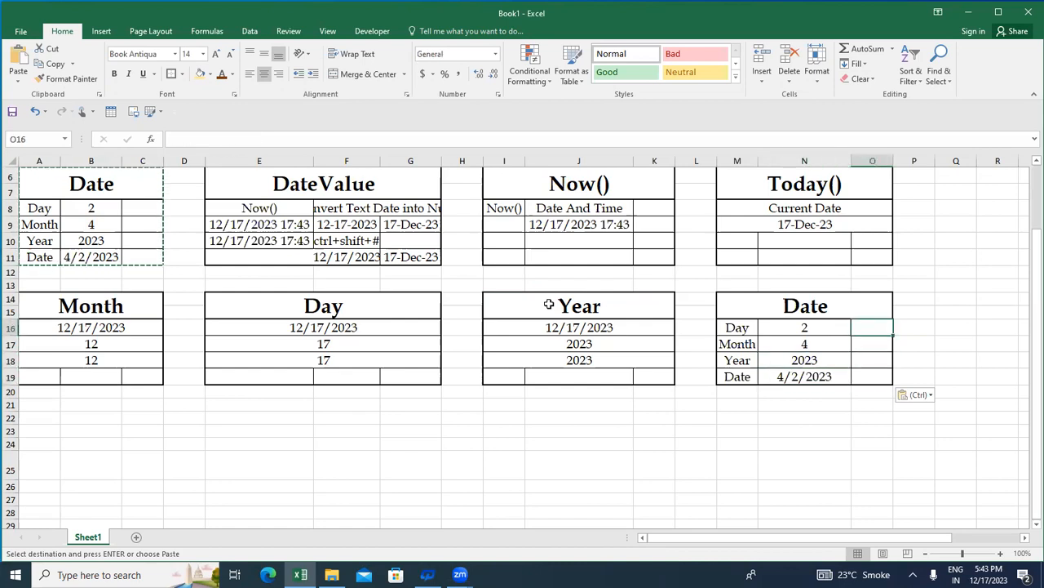
text(15)
key(Return)
text(2)
key(Return)
text(3)
key(Return)
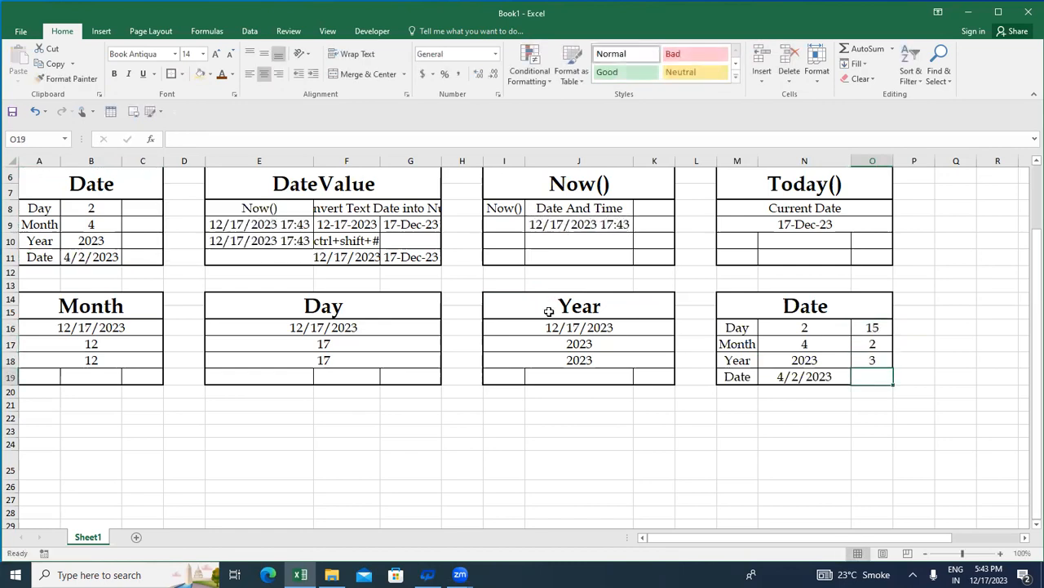
Review the added values in O16:O18 against the date result in N19.
key(Up)
key(Up)
key(Up)
key(Down)
key(Down)
key(Down)
key(Left)
key(Right)
key(Up)
key(Up)
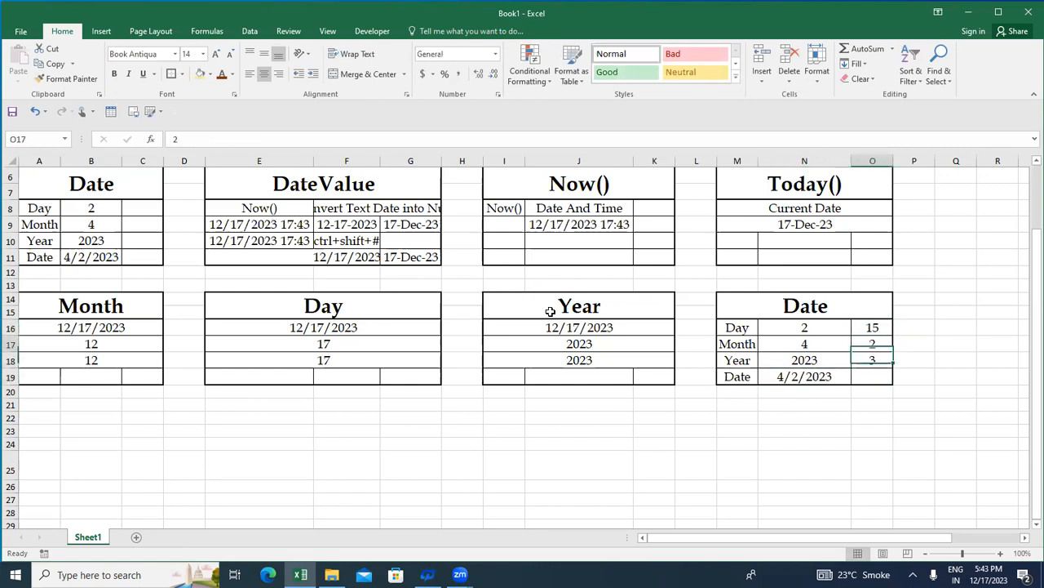
Review cells O18:O19 of the copied Date table and the DATE formula in B11 of the original Date table.
key(Down)
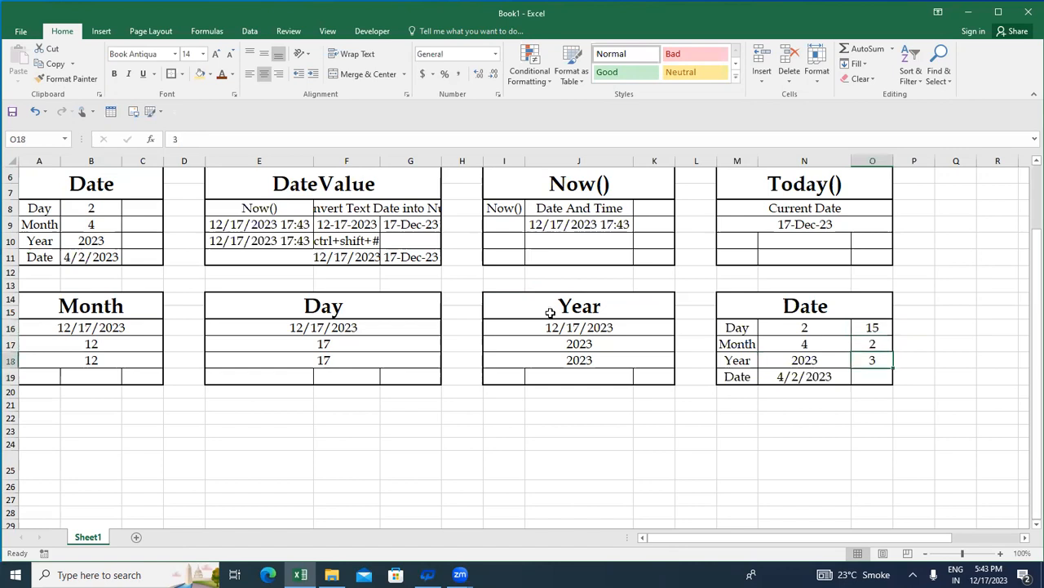
key(Down)
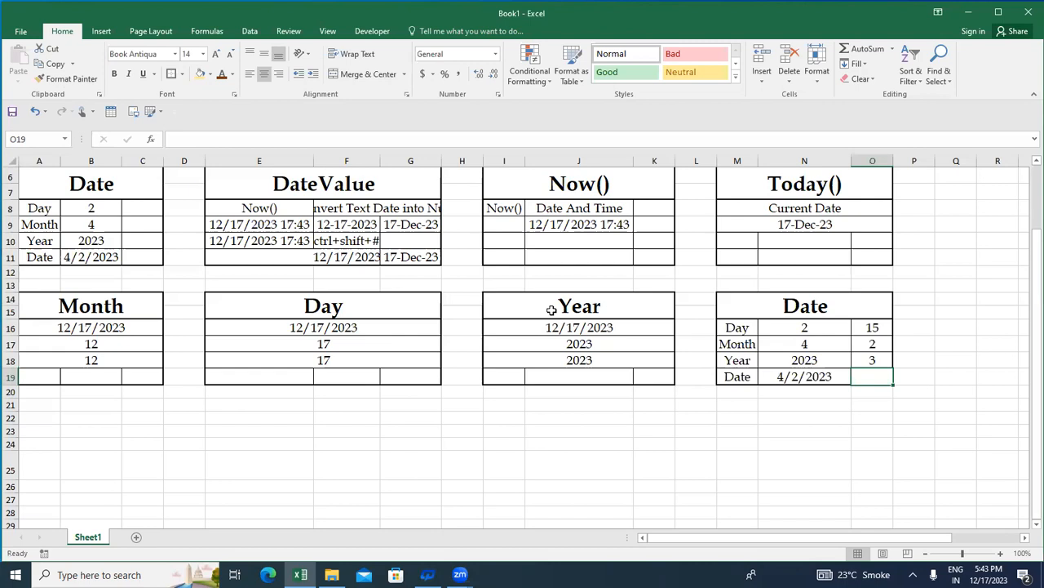
click(685, 252)
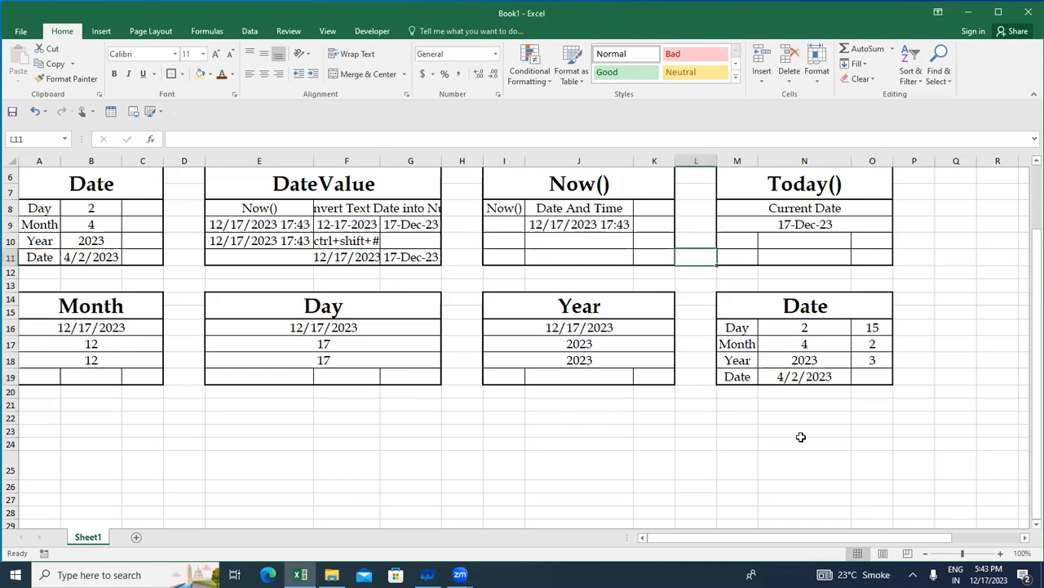
key(Left)
key(Left)
key(Left)
key(Left)
key(Left)
key(Left)
key(Left)
key(Left)
key(Left)
key(Left)
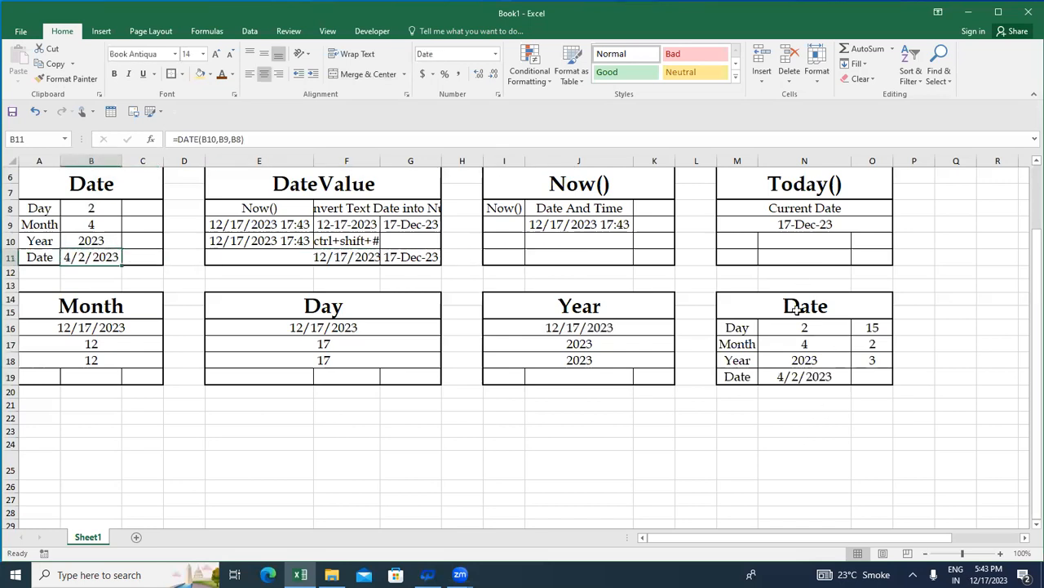
click(911, 372)
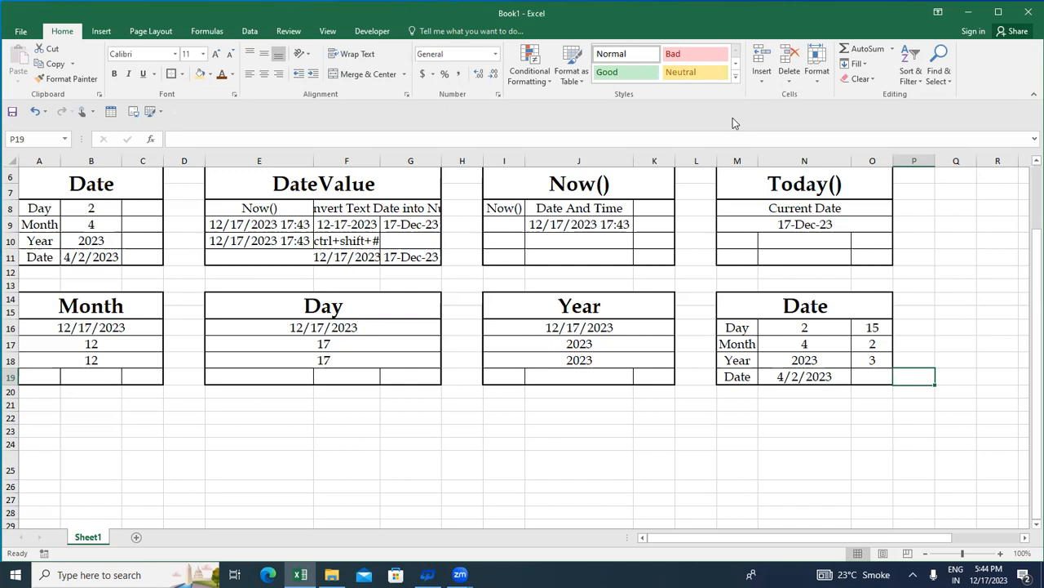
click(766, 75)
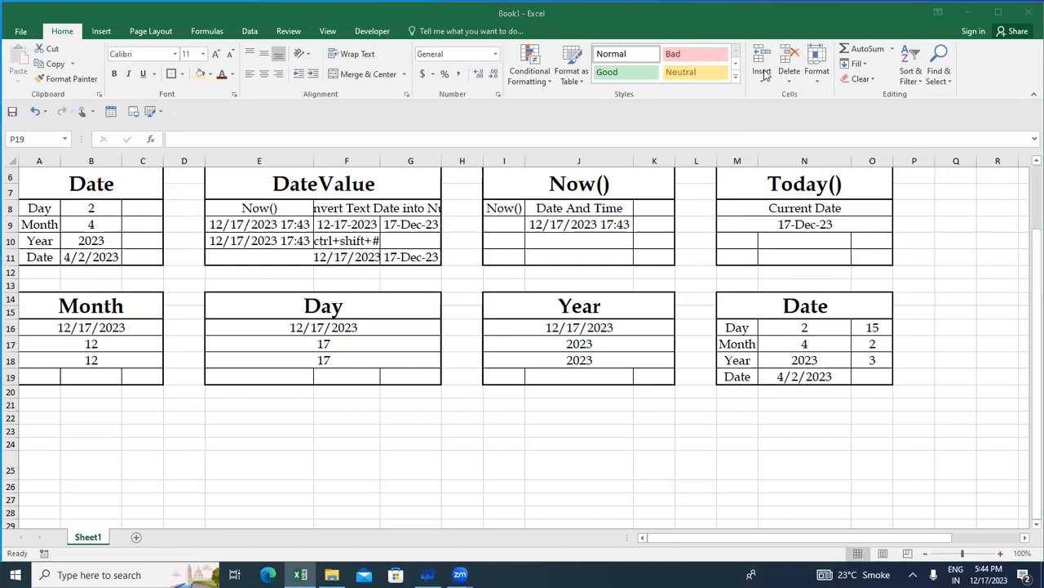